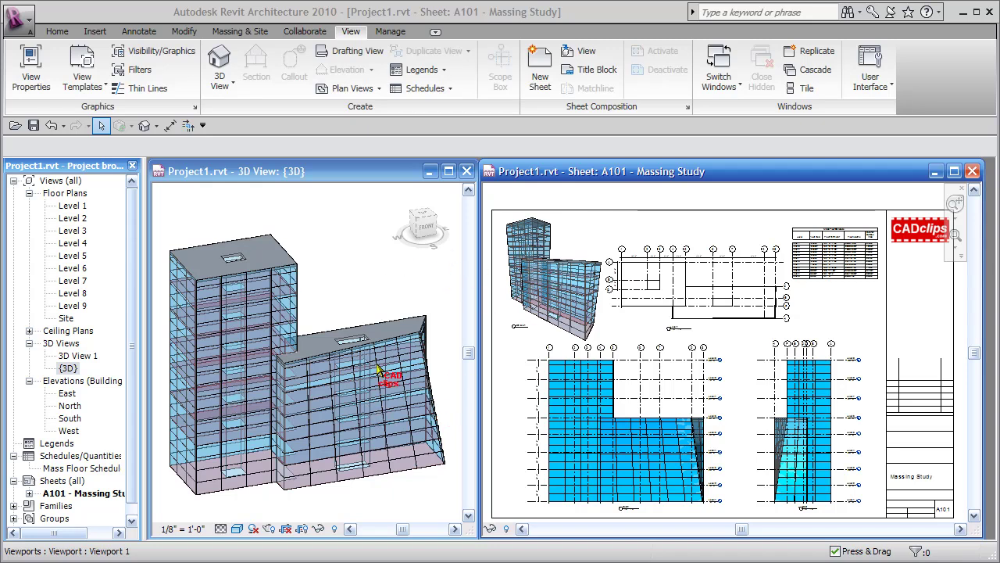
Delete every element of both towers from the 3D view, dismissing the pinned-objects warning
{"action": "left_click", "coordinate": [328, 352]}
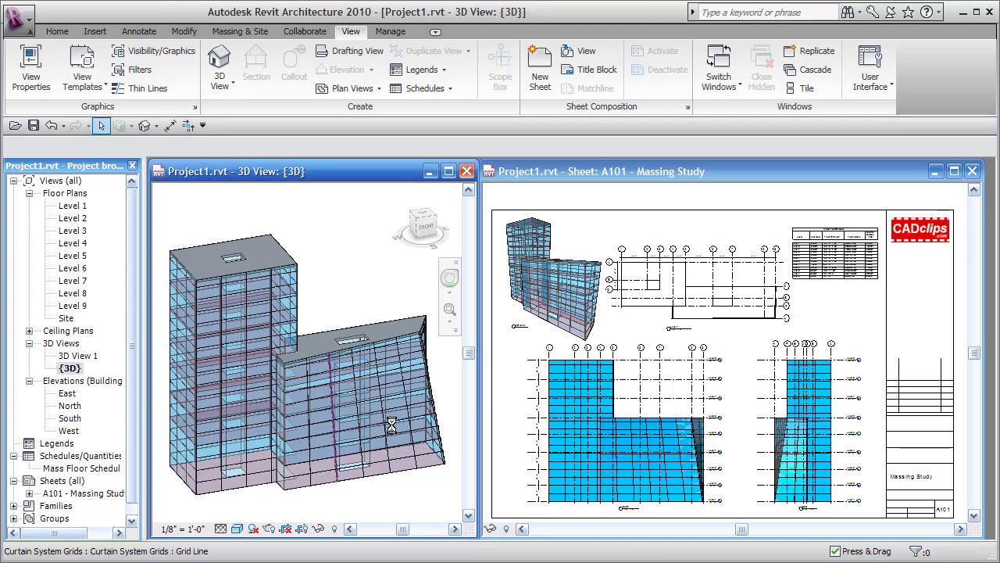
{"action": "left_click", "coordinate": [403, 451]}
{"action": "middle_click_drag", "start_coordinate": [401, 462], "coordinate": [449, 422], "text": "shift"}
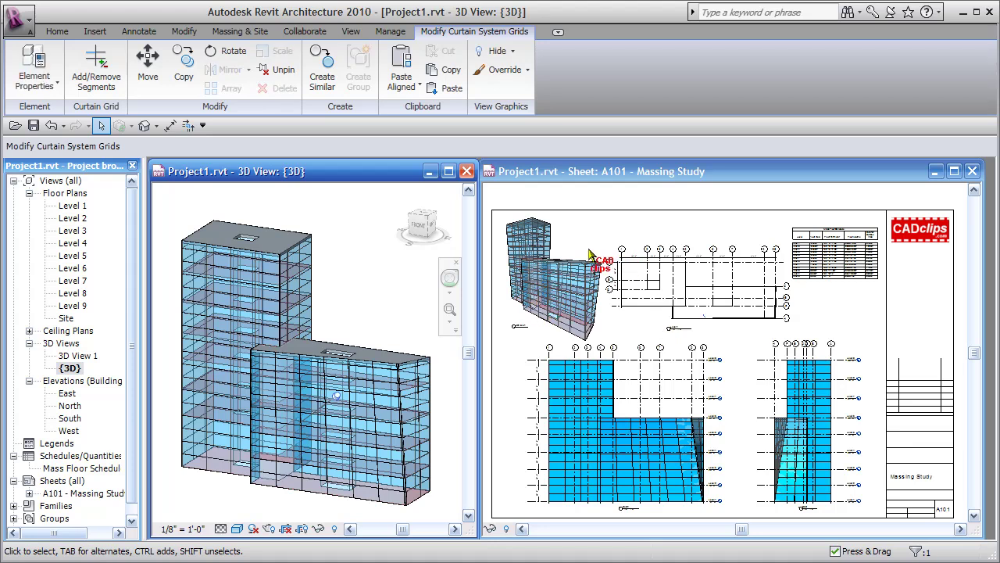
{"action": "left_click", "coordinate": [385, 247]}
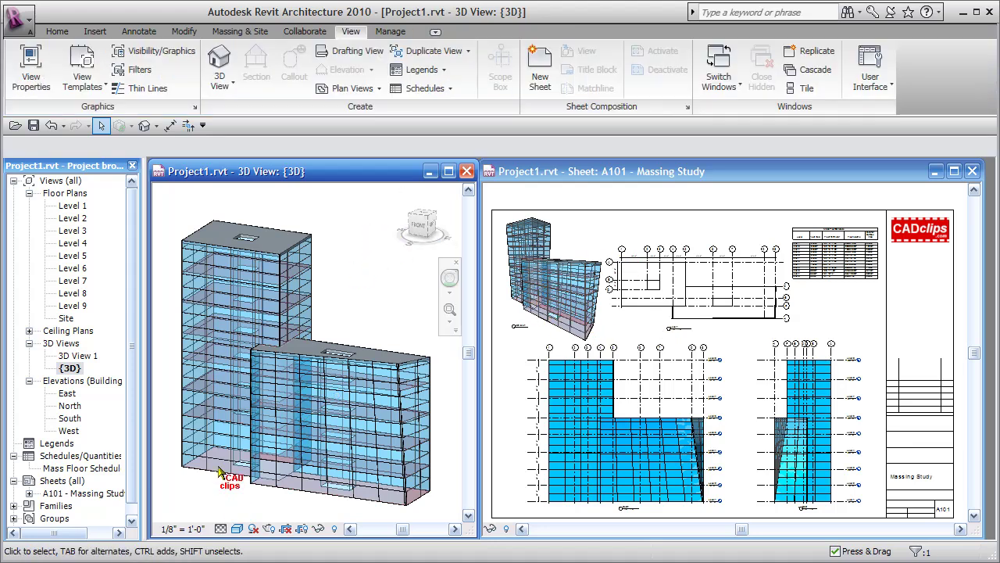
{"action": "left_click_drag", "start_coordinate": [161, 511], "coordinate": [436, 228]}
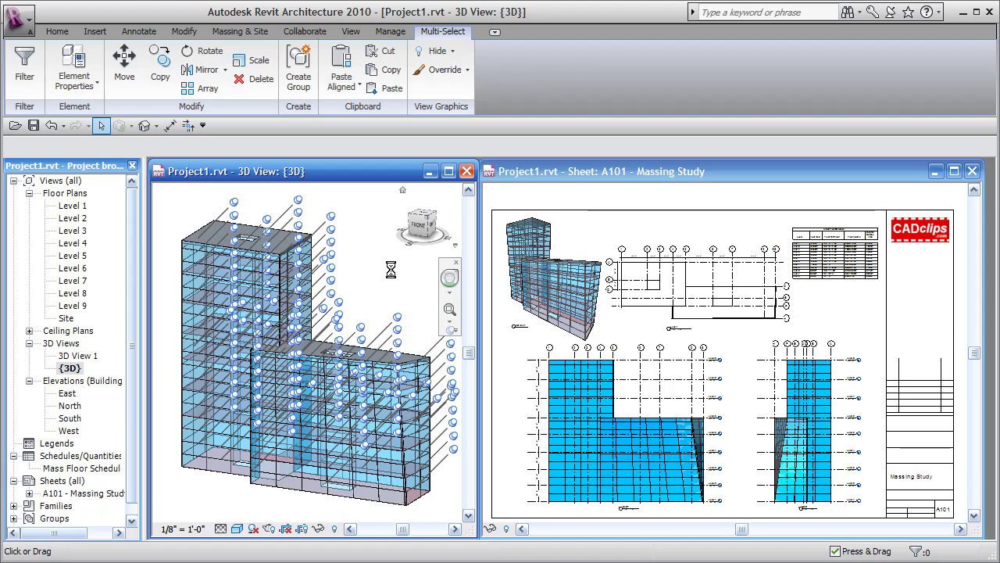
{"action": "key", "text": "Delete"}
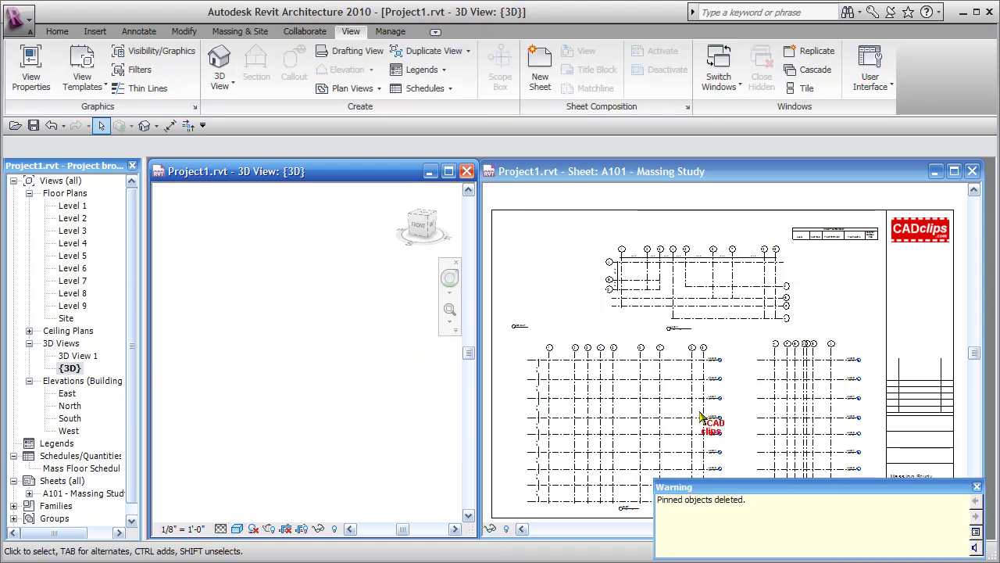
{"action": "left_click", "coordinate": [976, 486]}
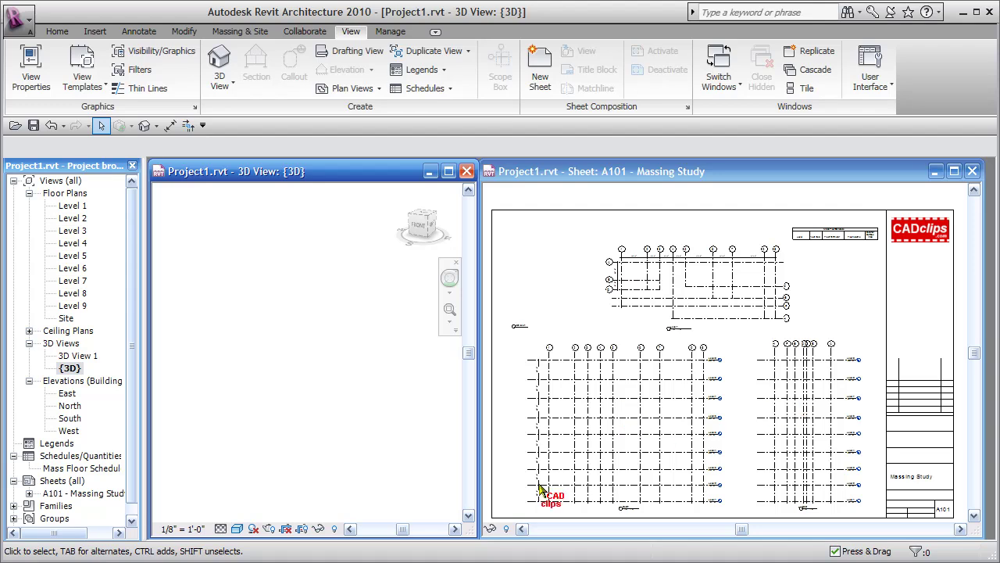
Maximize the view and settle on the Level 1 floor plan showing grids A–H and 1–9
{"action": "left_click", "coordinate": [973, 171]}
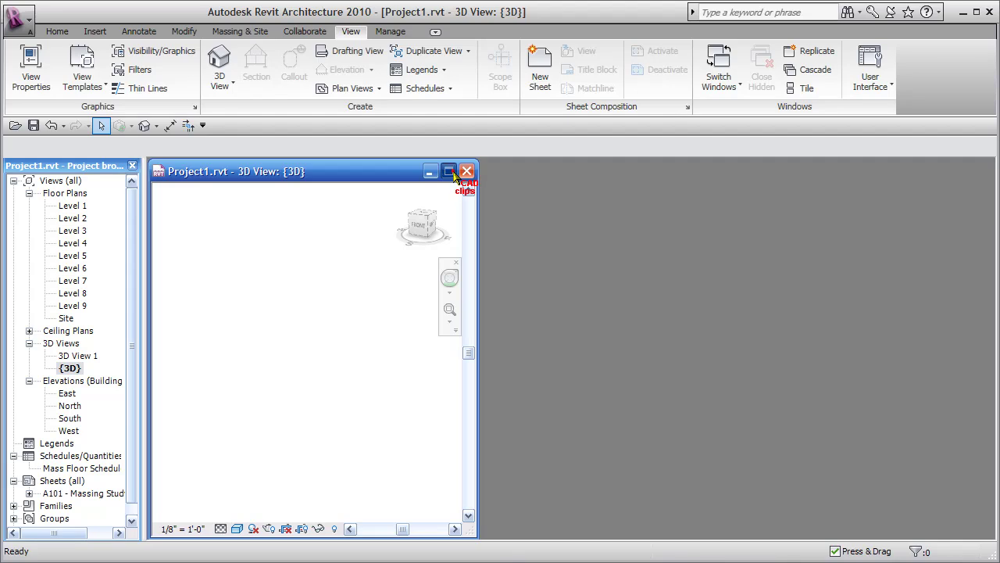
{"action": "left_click", "coordinate": [454, 173]}
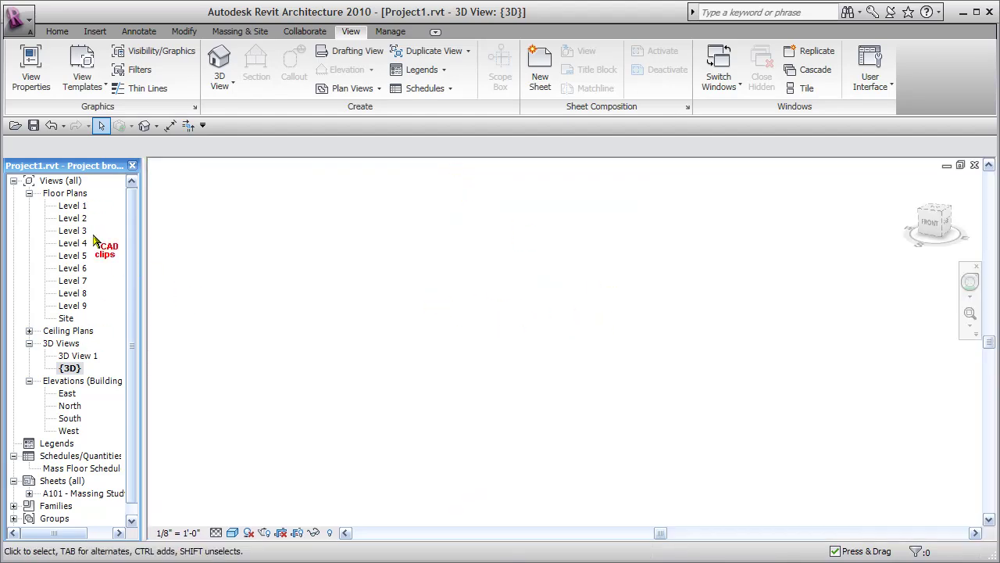
{"action": "left_click", "coordinate": [78, 206]}
{"action": "double_click", "coordinate": [86, 206]}
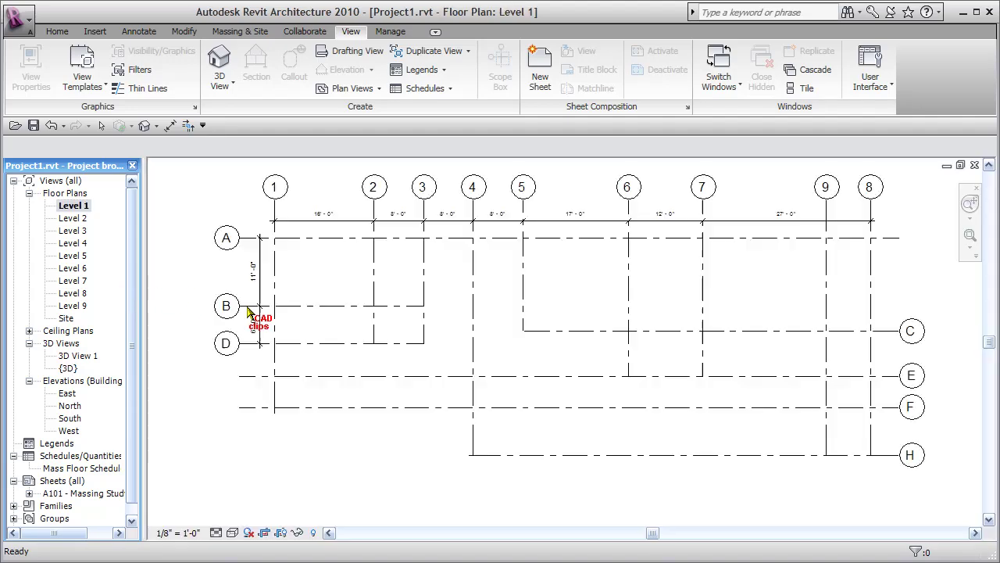
{"action": "middle_click_drag", "start_coordinate": [400, 460], "coordinate": [391, 462]}
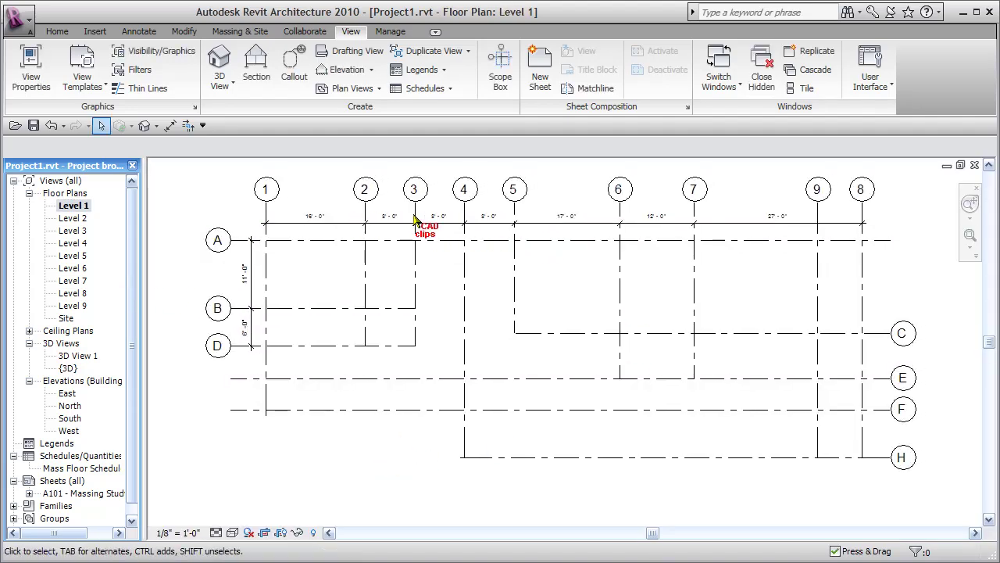
{"action": "double_click", "coordinate": [70, 418]}
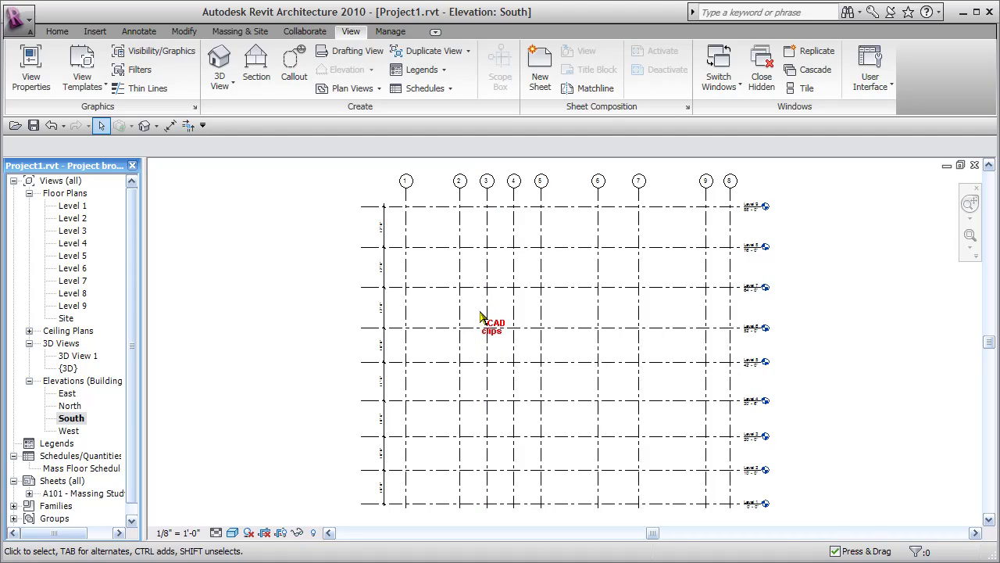
{"action": "double_click", "coordinate": [72, 205]}
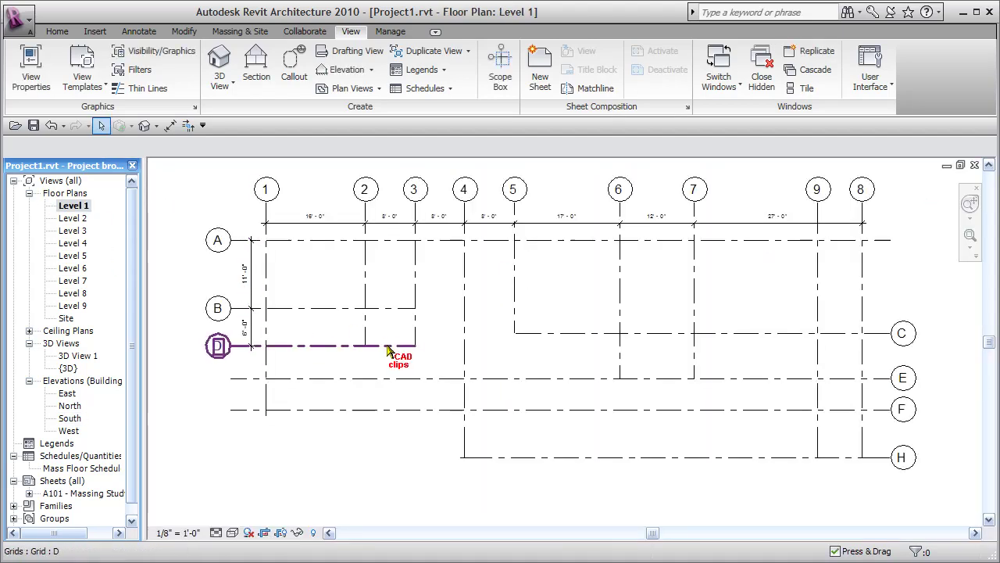
{"action": "middle_click_drag", "start_coordinate": [390, 352], "coordinate": [373, 361]}
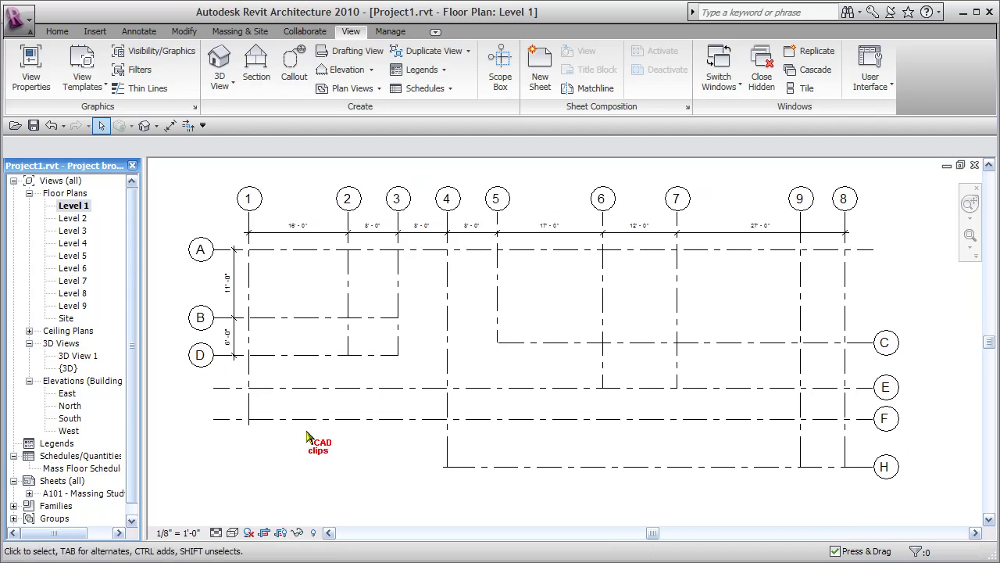
{"action": "left_click", "coordinate": [236, 29]}
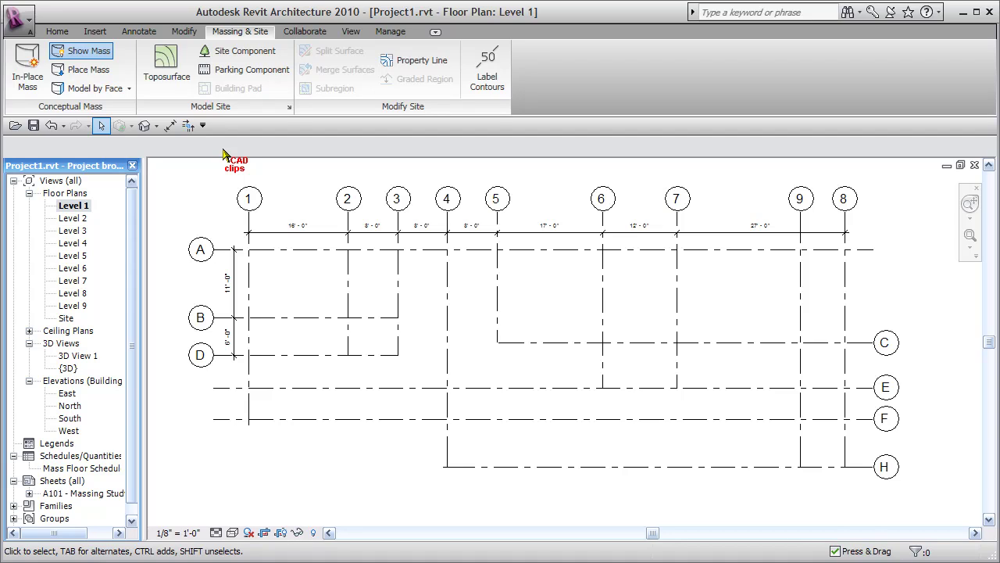
Create an in-place mass named 'Tower A'
{"action": "left_click", "coordinate": [29, 66]}
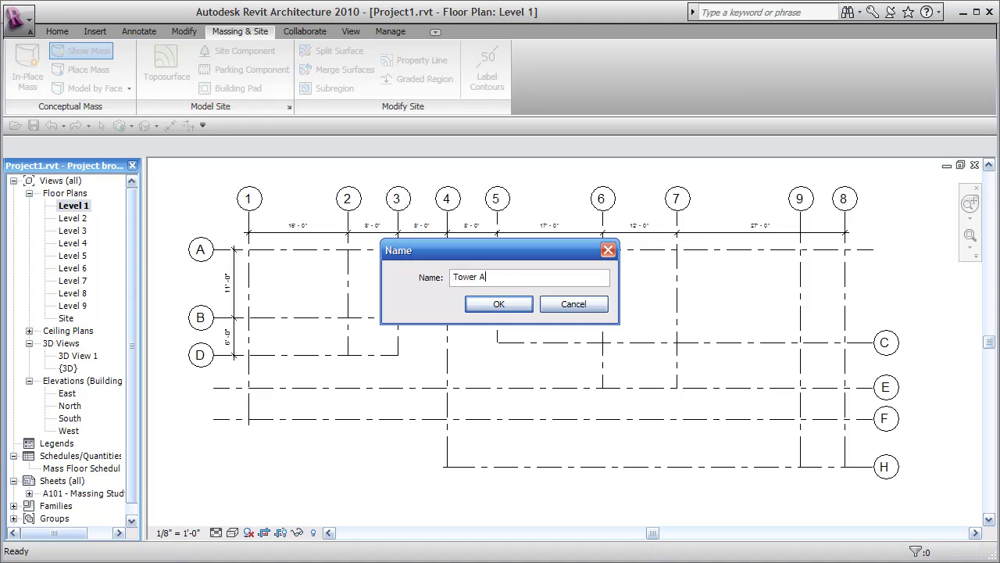
{"action": "left_click", "coordinate": [481, 307]}
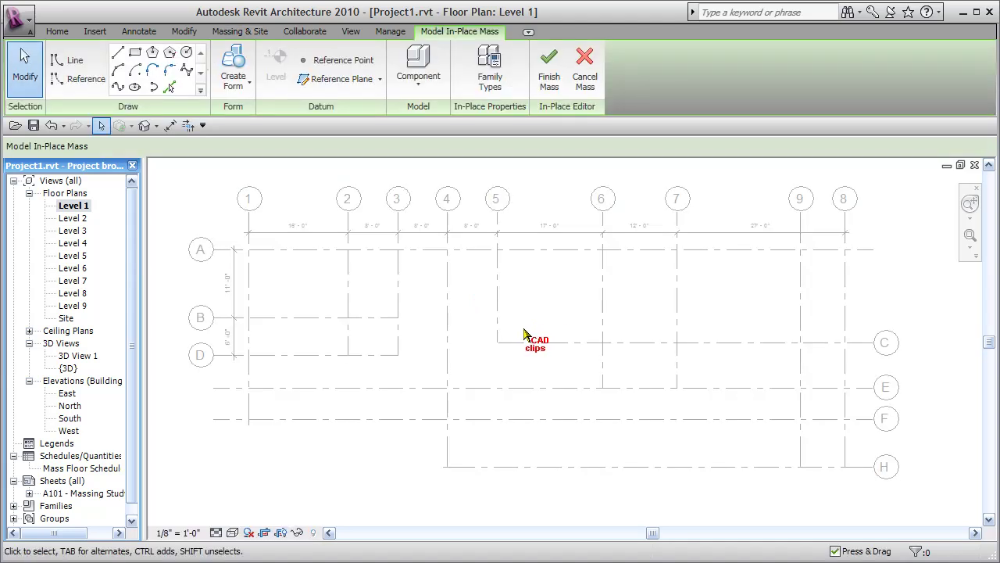
Draw a rectangle from grid A/1 to grid F/5 and lock its four edges to the grids
{"action": "left_click", "coordinate": [136, 55]}
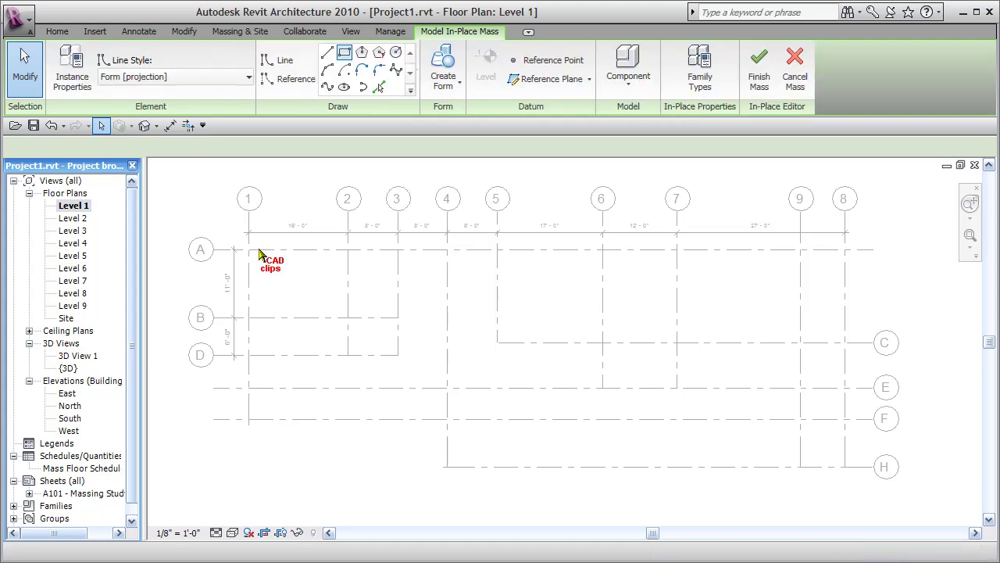
{"action": "left_click", "coordinate": [249, 250]}
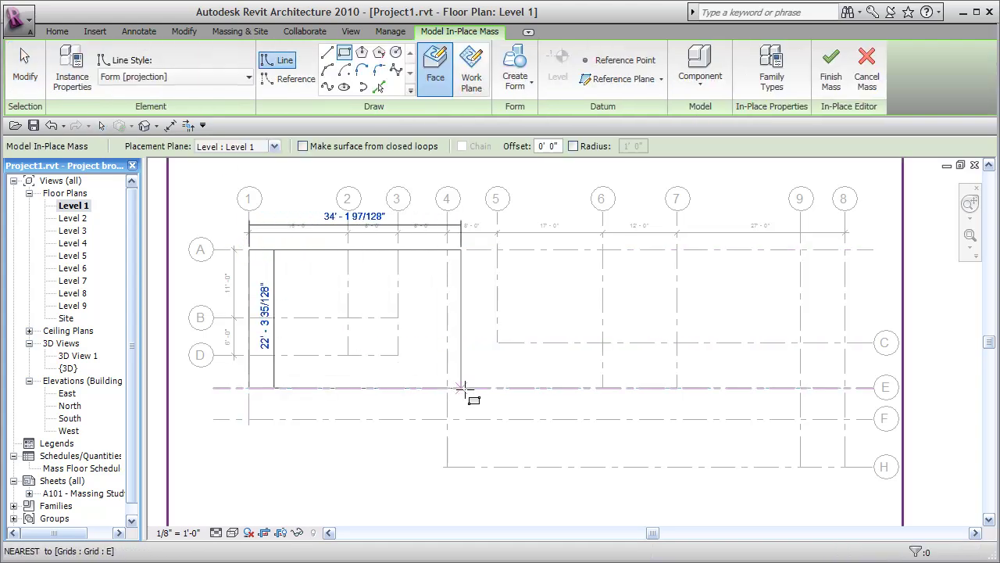
{"action": "left_click", "coordinate": [497, 419]}
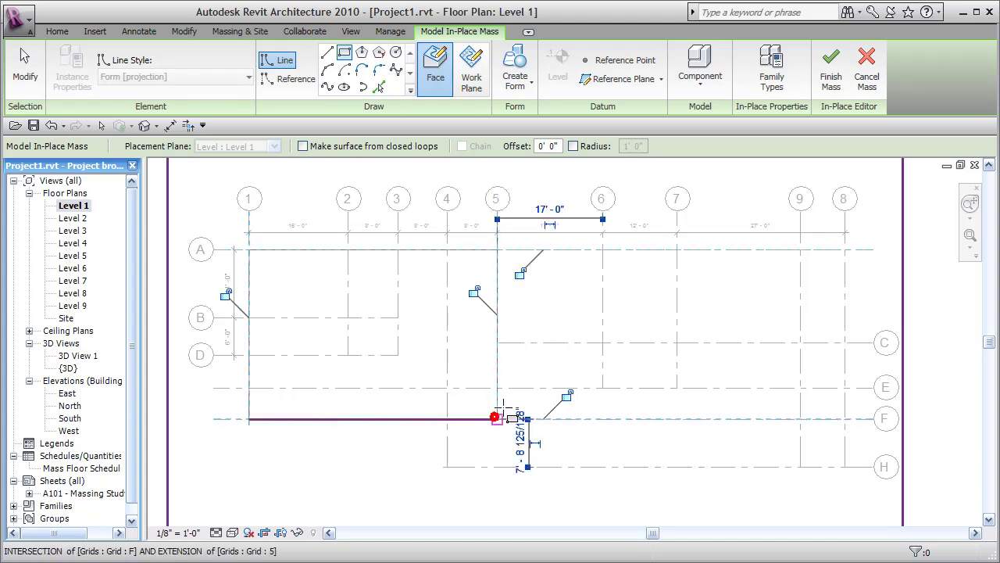
{"action": "left_click", "coordinate": [521, 271]}
{"action": "left_click", "coordinate": [473, 292]}
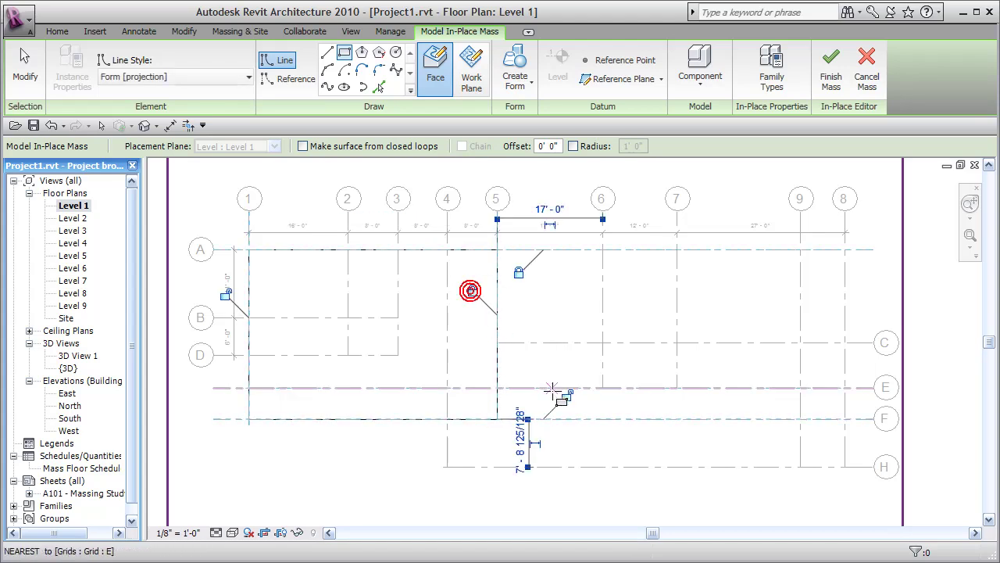
{"action": "left_click", "coordinate": [567, 397]}
{"action": "left_click", "coordinate": [226, 293]}
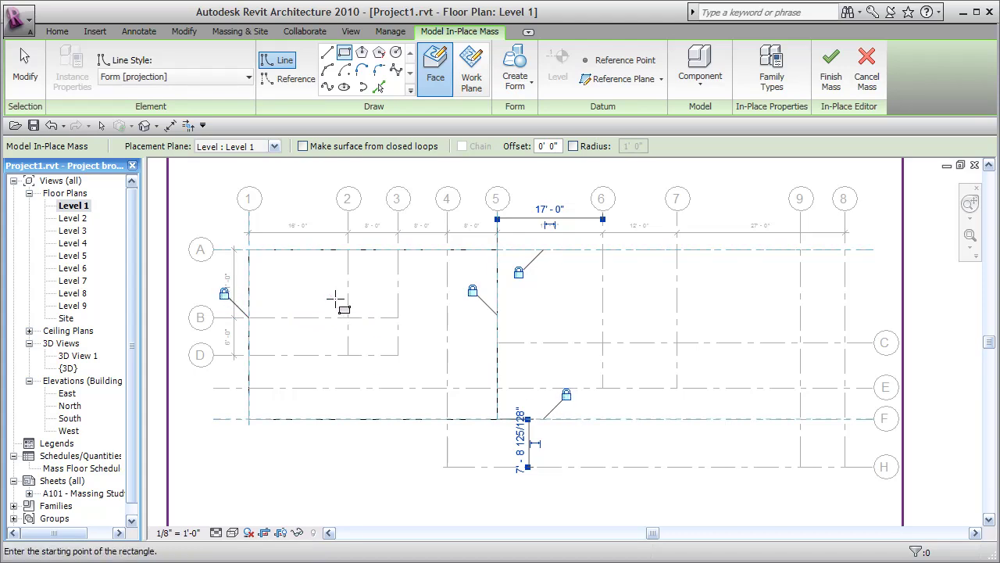
{"action": "key", "text": "Escape"}
{"action": "key", "text": "Escape"}
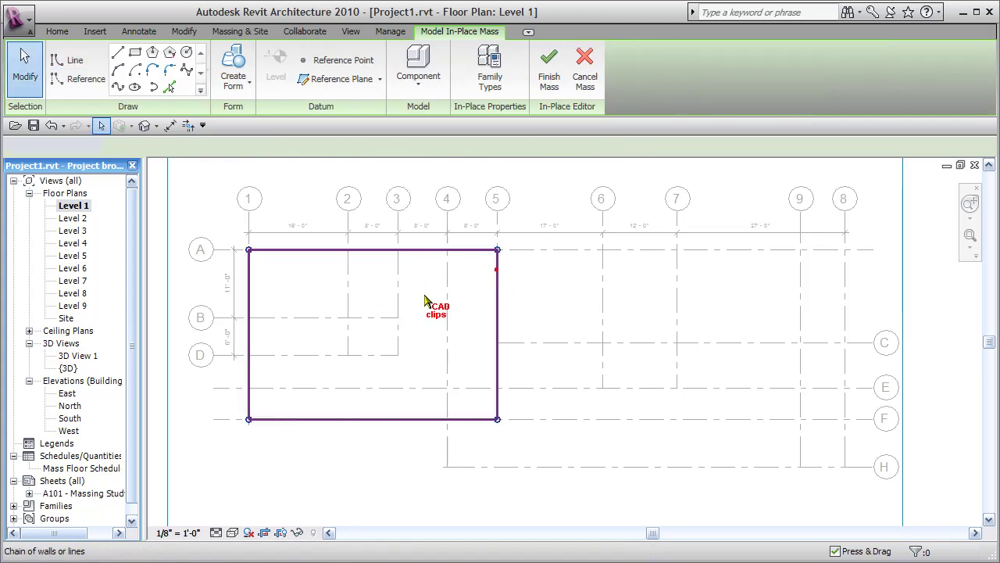
{"action": "left_click", "coordinate": [497, 275]}
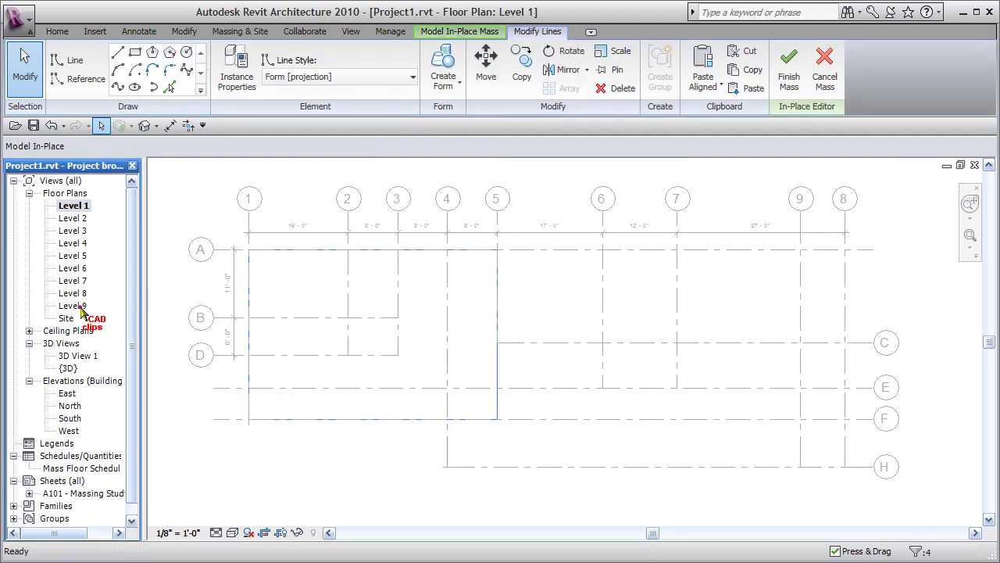
Paste the rectangular outline aligned into the Level 9 plan at the same position
{"action": "left_click", "coordinate": [228, 328]}
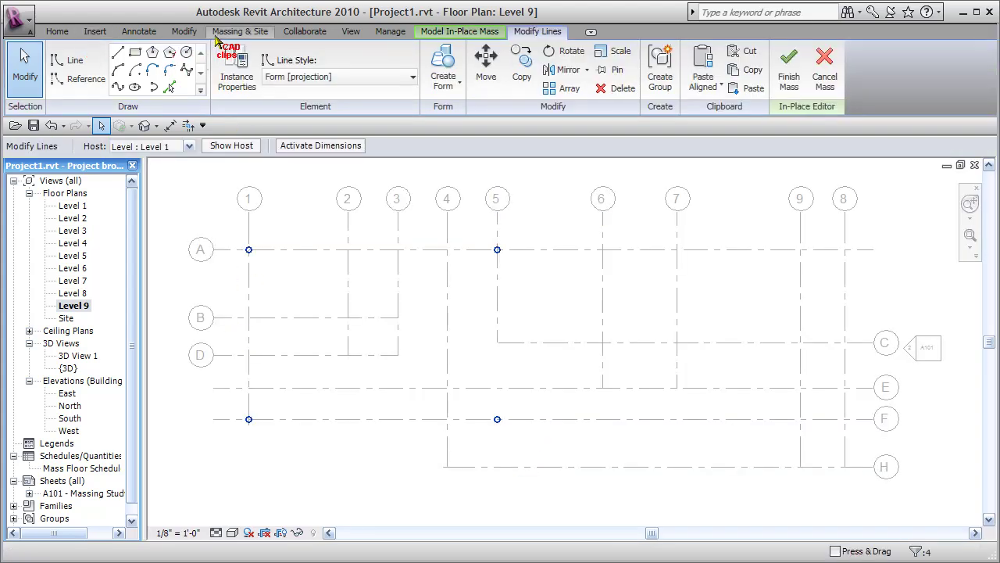
{"action": "left_click", "coordinate": [185, 31]}
{"action": "left_click", "coordinate": [123, 51]}
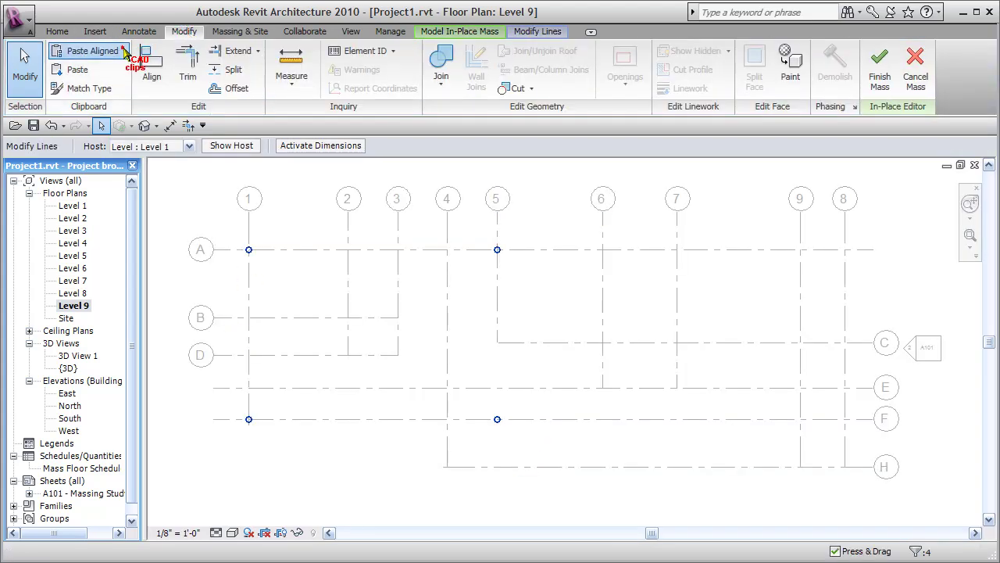
{"action": "left_click", "coordinate": [98, 141]}
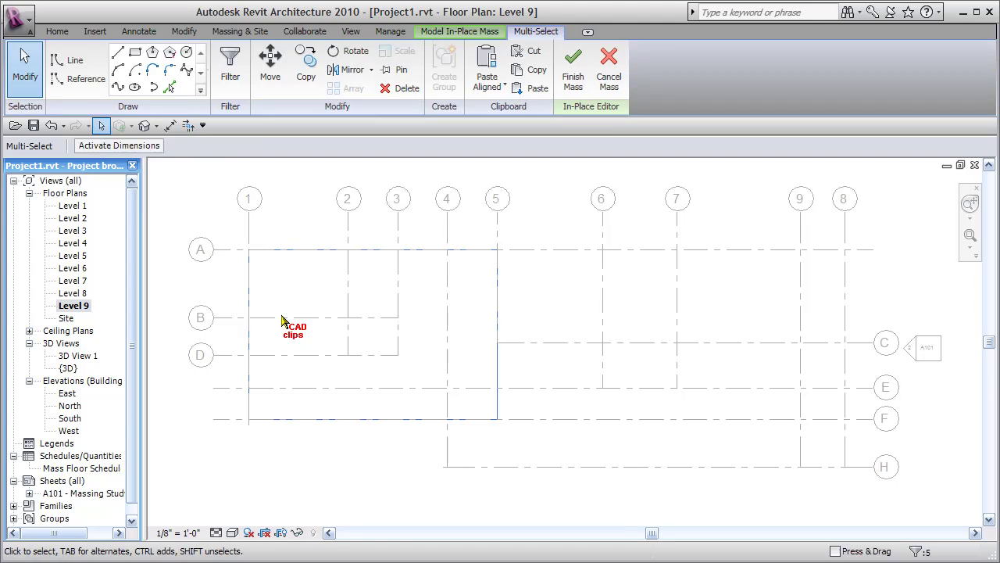
{"action": "left_click", "coordinate": [144, 126]}
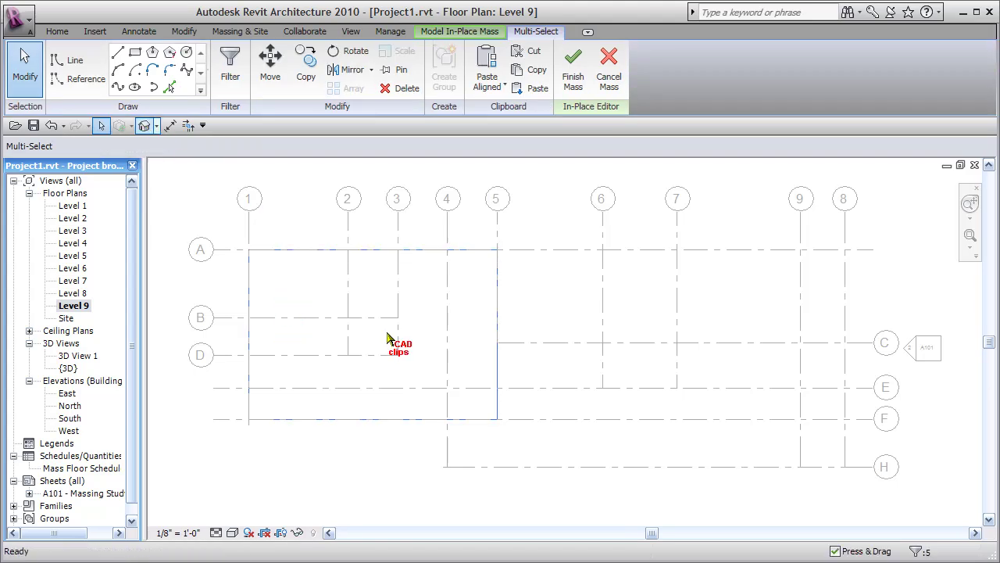
Extrude a solid form between the Level 1 and Level 9 rectangles
{"action": "middle_click_drag", "start_coordinate": [356, 351], "coordinate": [495, 375]}
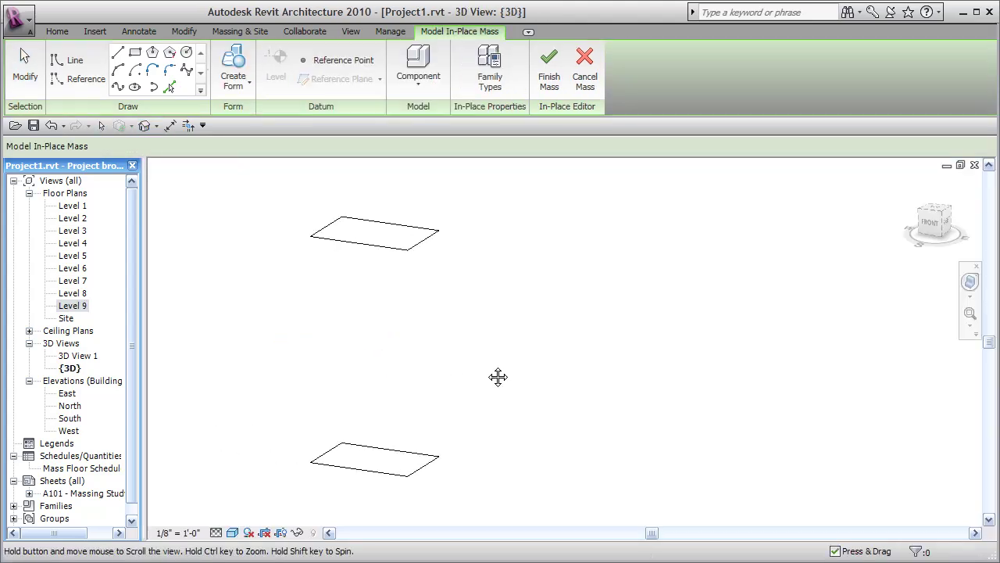
{"action": "left_click", "coordinate": [408, 251]}
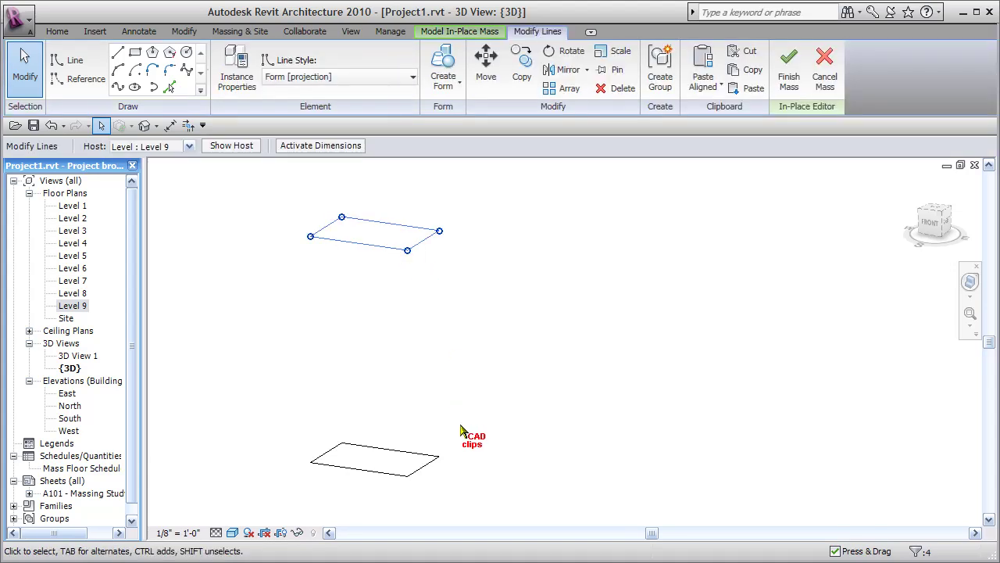
{"action": "left_click", "coordinate": [435, 460], "text": "ctrl"}
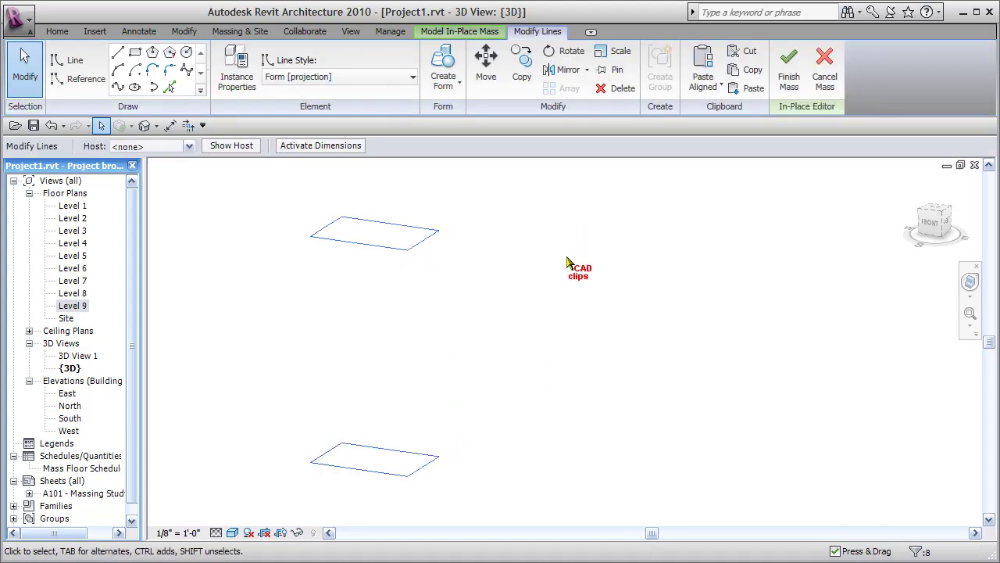
{"action": "left_click", "coordinate": [459, 80]}
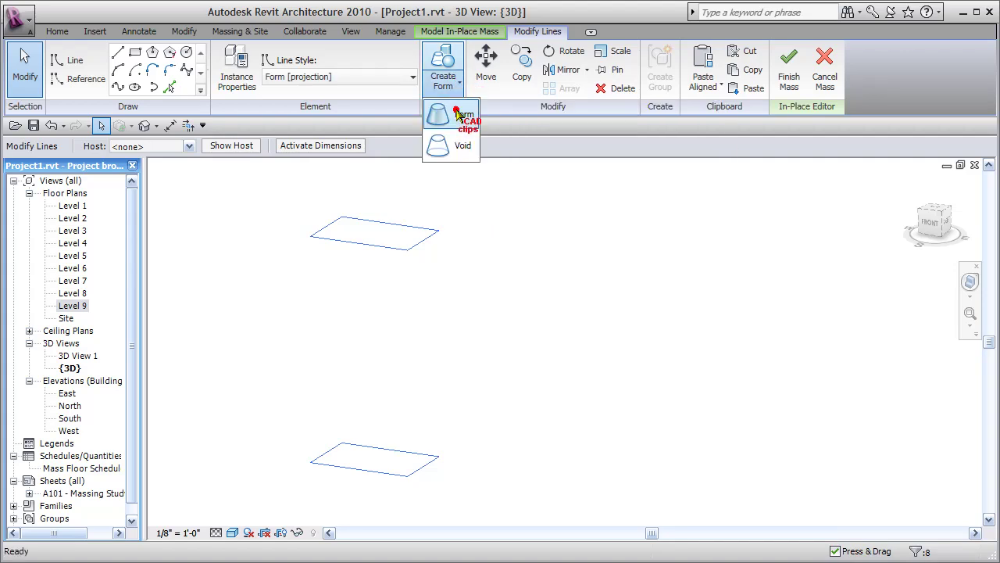
{"action": "left_click", "coordinate": [459, 114]}
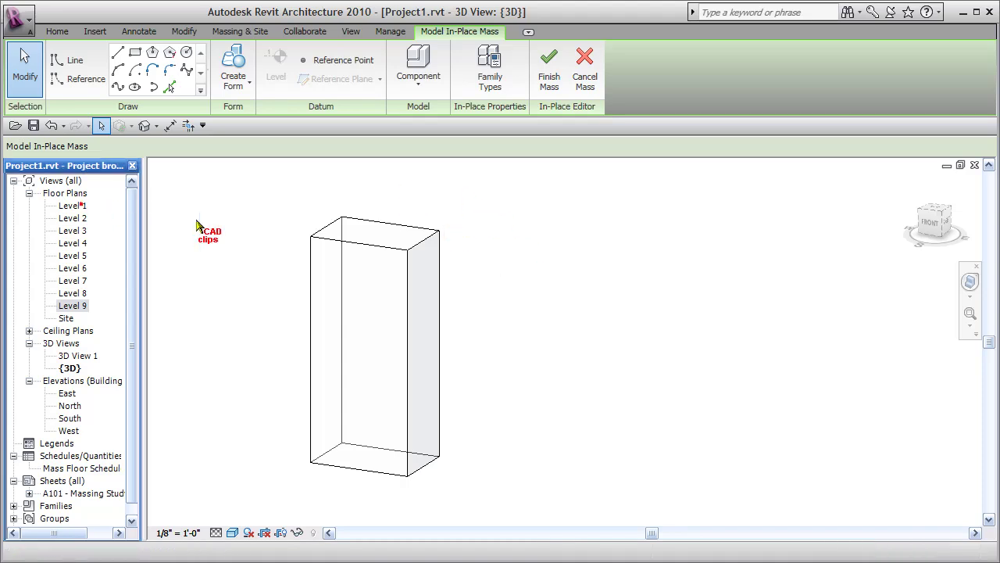
Sketch a small rectangle from grid 2/D to grid 3/B on Level 1
{"action": "mouse_move", "coordinate": [451, 361]}
{"action": "middle_mouse_down"}
{"action": "mouse_move", "coordinate": [462, 358]}
{"action": "mouse_move", "coordinate": [449, 352]}
{"action": "middle_mouse_up"}
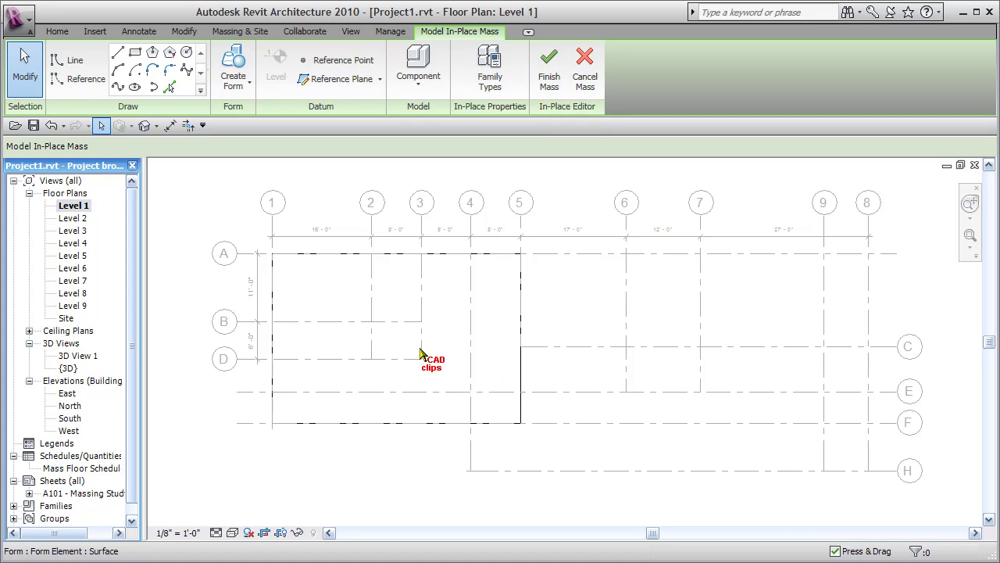
{"action": "left_click", "coordinate": [134, 54]}
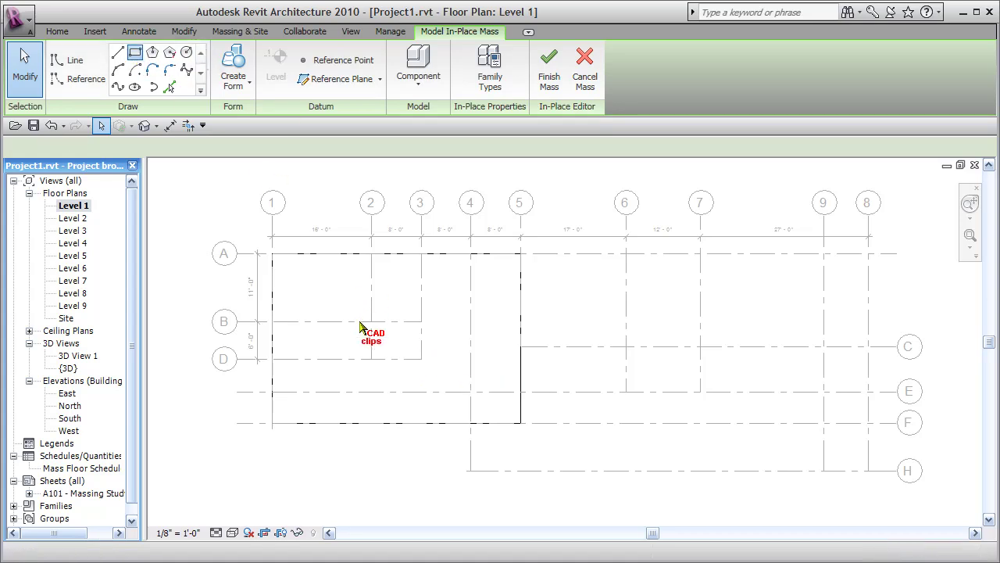
{"action": "left_click", "coordinate": [371, 359]}
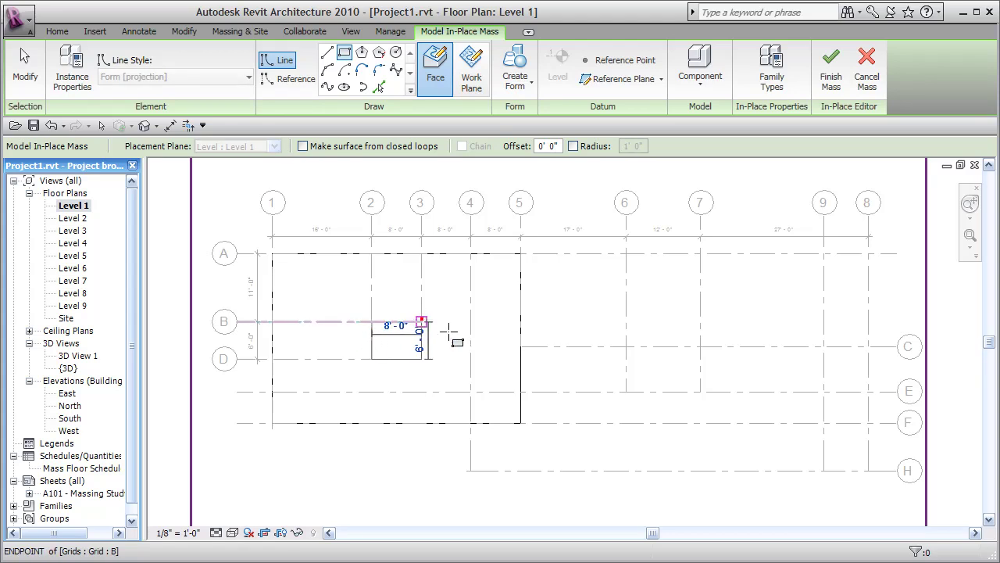
{"action": "left_click", "coordinate": [420, 321]}
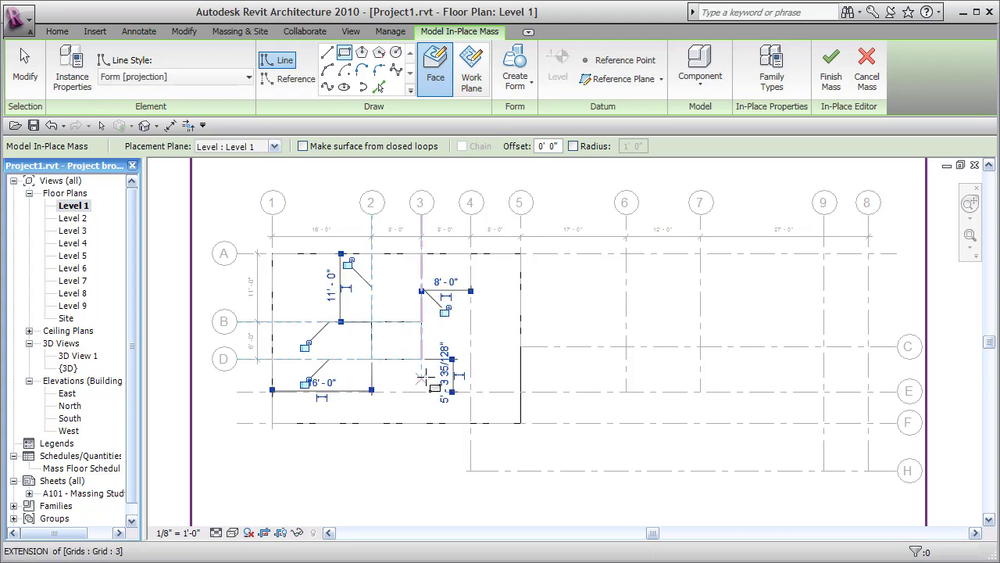
{"action": "key", "text": "Escape"}
{"action": "key", "text": "Escape"}
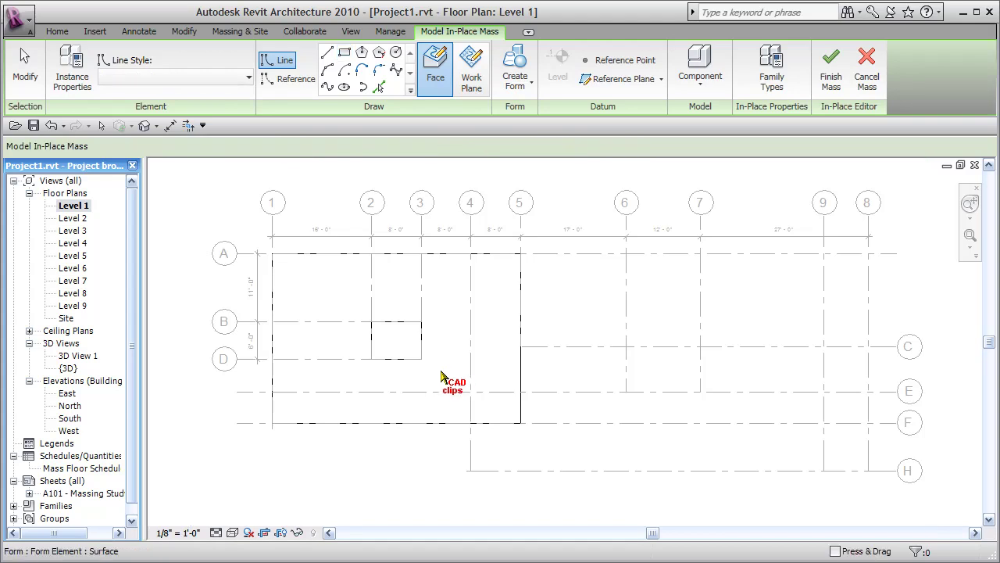
Copy the small rectangle and paste it aligned into the Level 9 plan
{"action": "key", "text": "Tab"}
{"action": "left_click", "coordinate": [410, 360]}
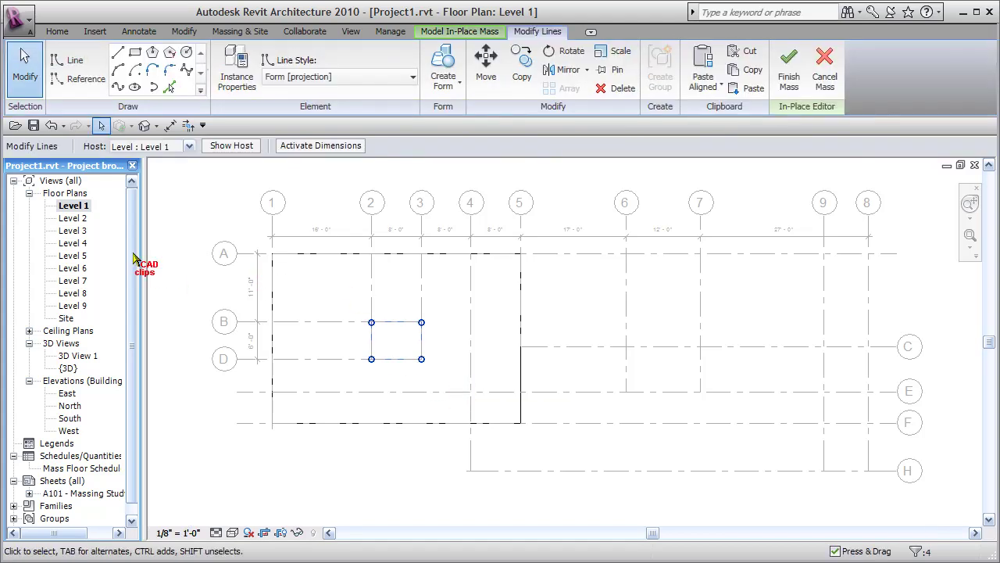
{"action": "left_click", "coordinate": [87, 311]}
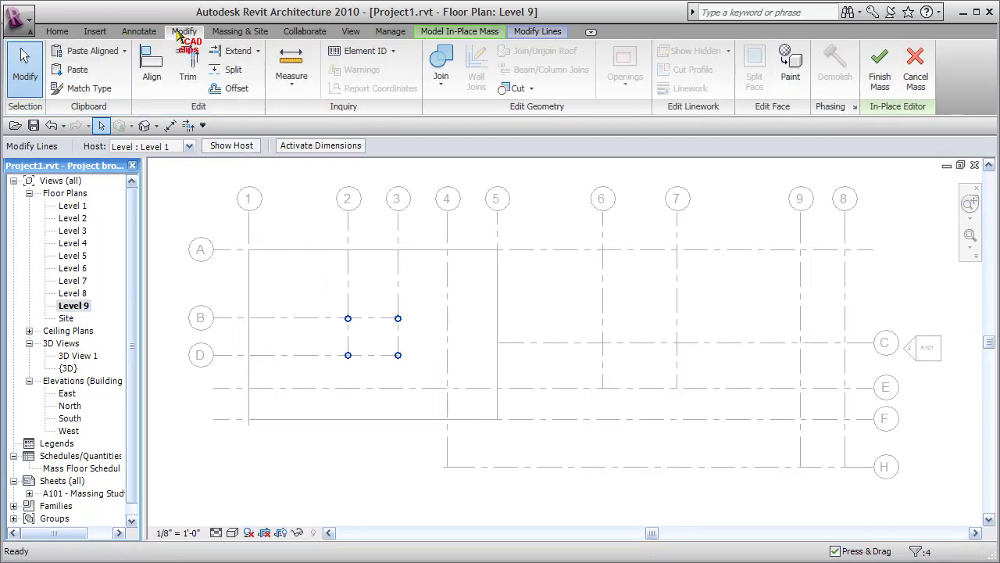
{"action": "left_click", "coordinate": [121, 51]}
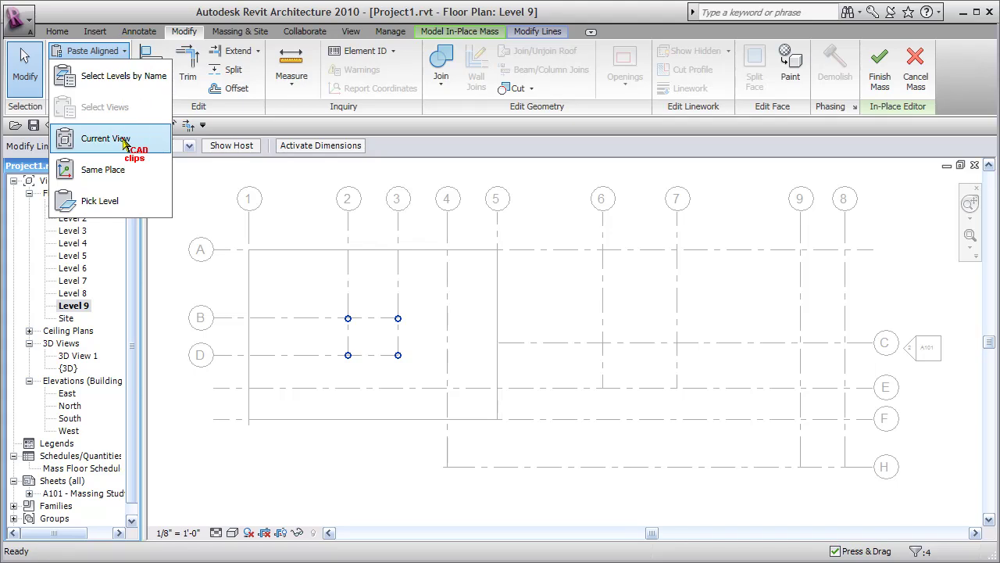
{"action": "left_click", "coordinate": [118, 139]}
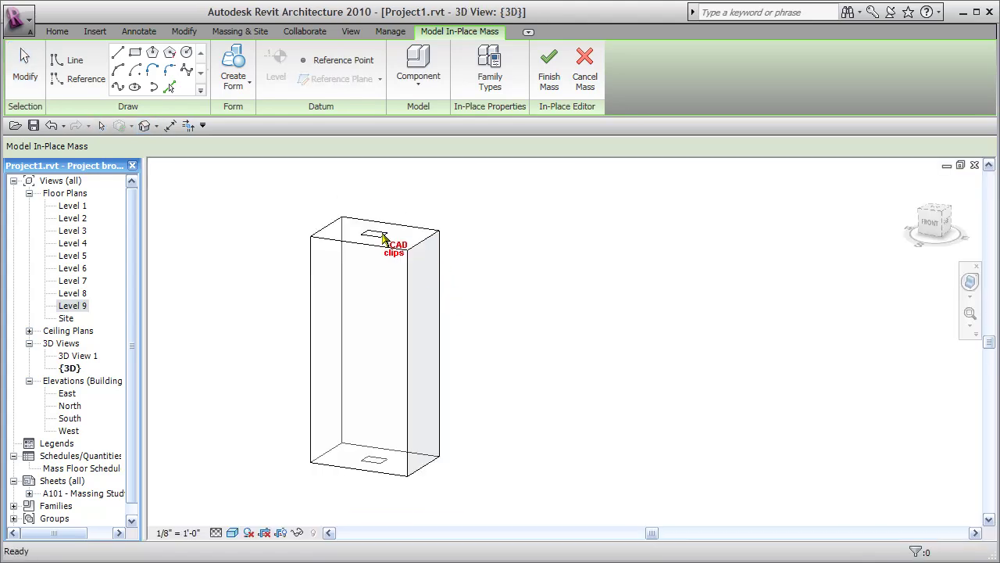
Cut a void shaft between the two small rectangles and finish the Tower A mass
{"action": "left_click", "coordinate": [387, 237]}
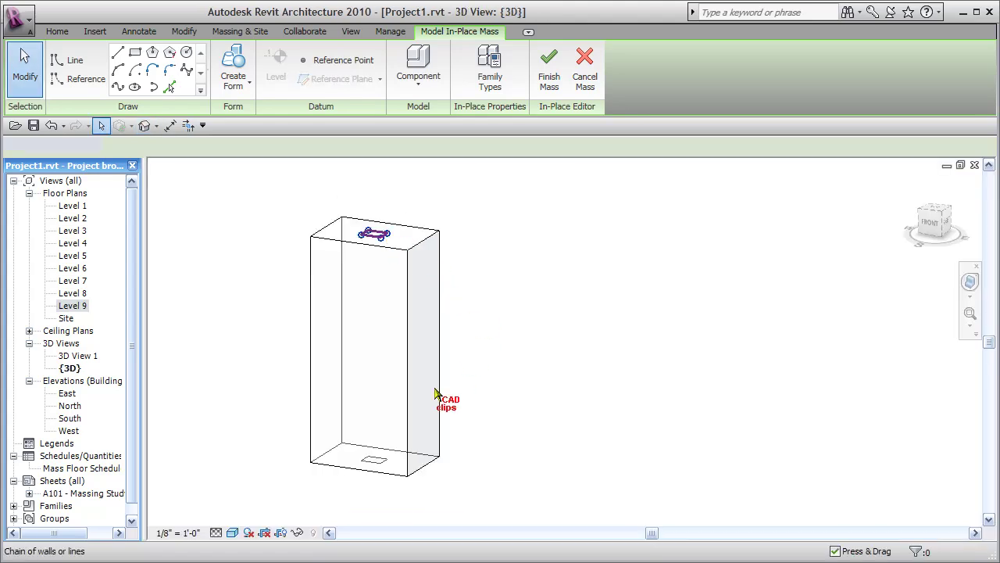
{"action": "left_click", "coordinate": [374, 459], "text": "ctrl"}
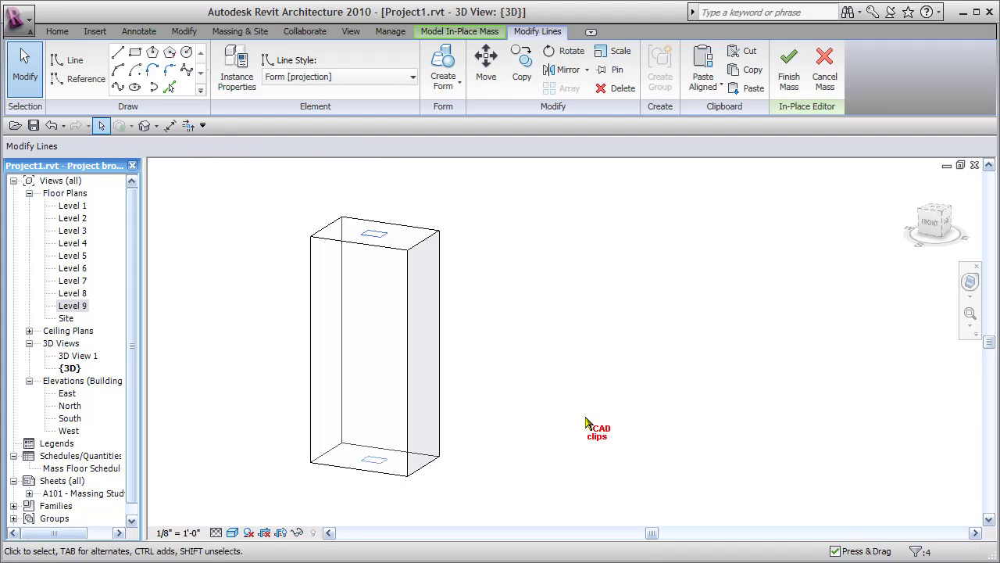
{"action": "left_click", "coordinate": [450, 87]}
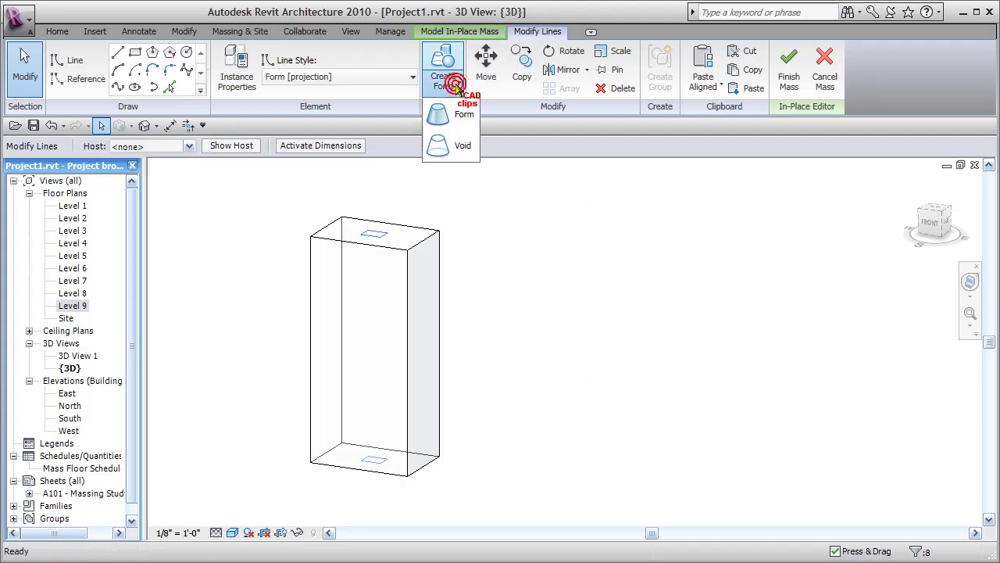
{"action": "left_click", "coordinate": [463, 147]}
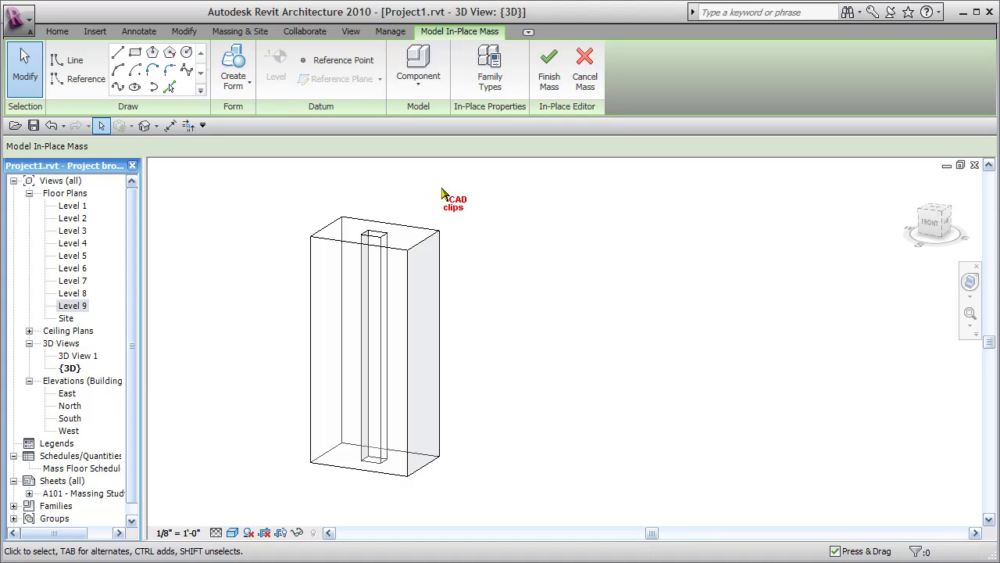
{"action": "left_click", "coordinate": [554, 85]}
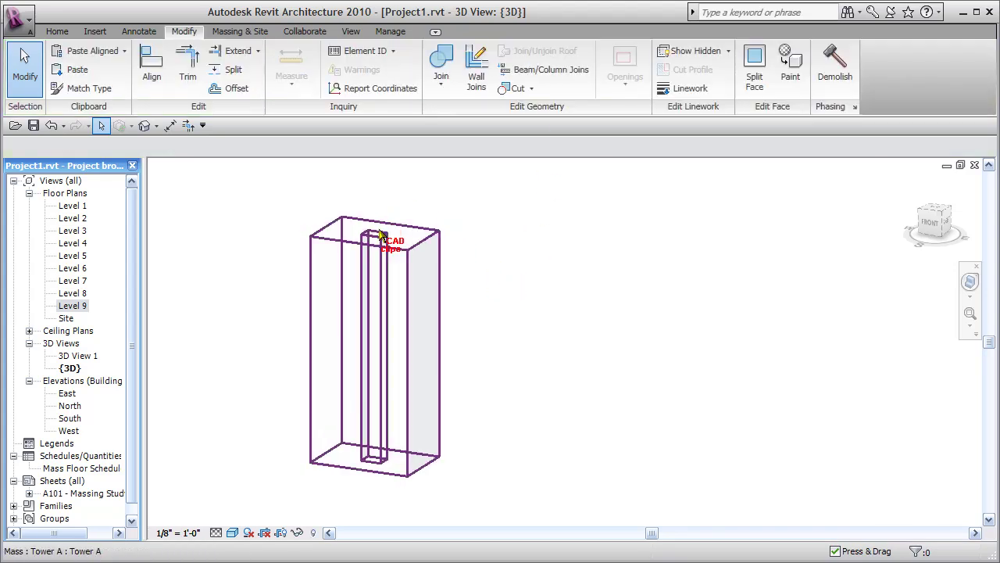
{"action": "middle_click_drag", "start_coordinate": [506, 316], "coordinate": [536, 306]}
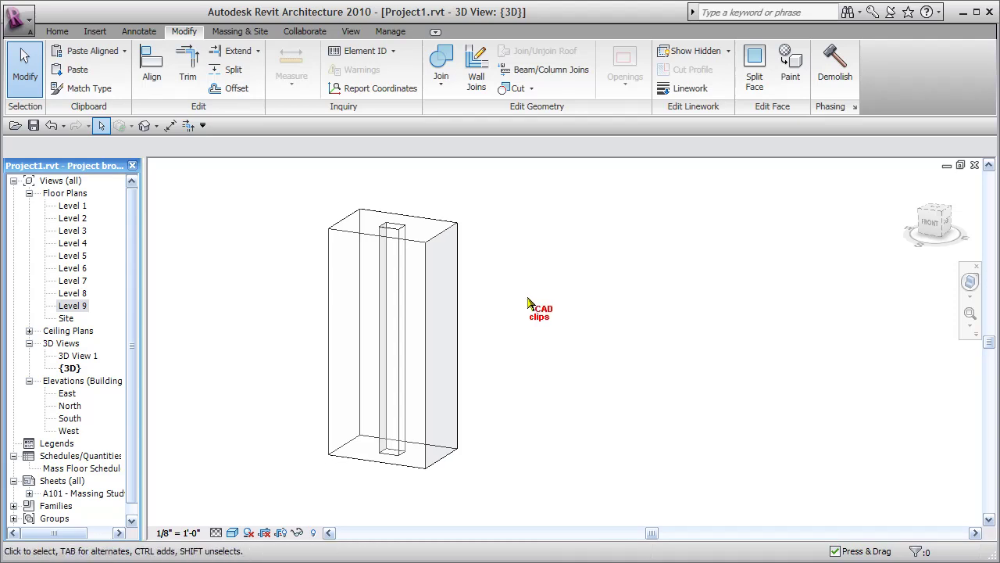
Add mass floors to Tower A at Levels 1 through 9
{"action": "left_click", "coordinate": [450, 240]}
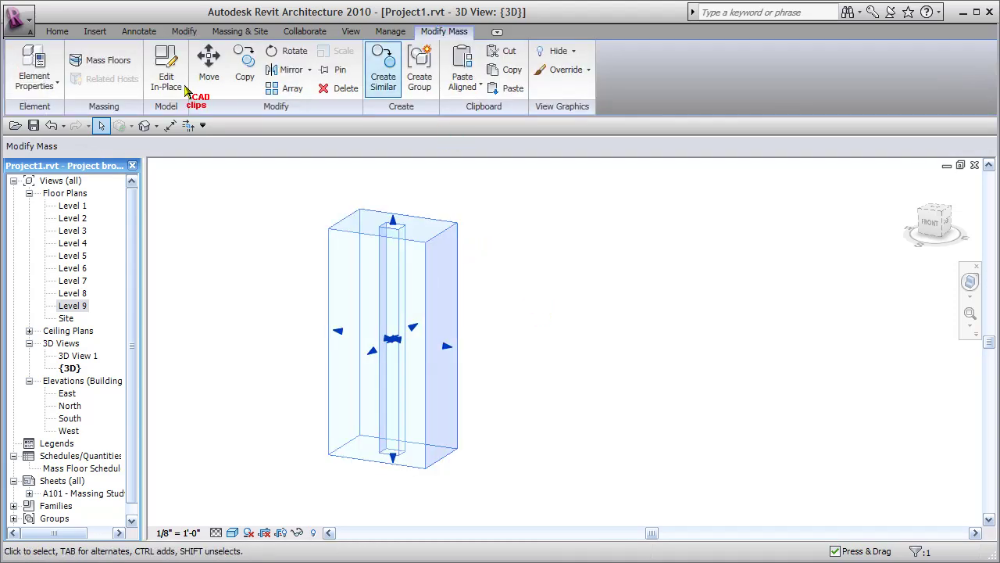
{"action": "left_click", "coordinate": [110, 61]}
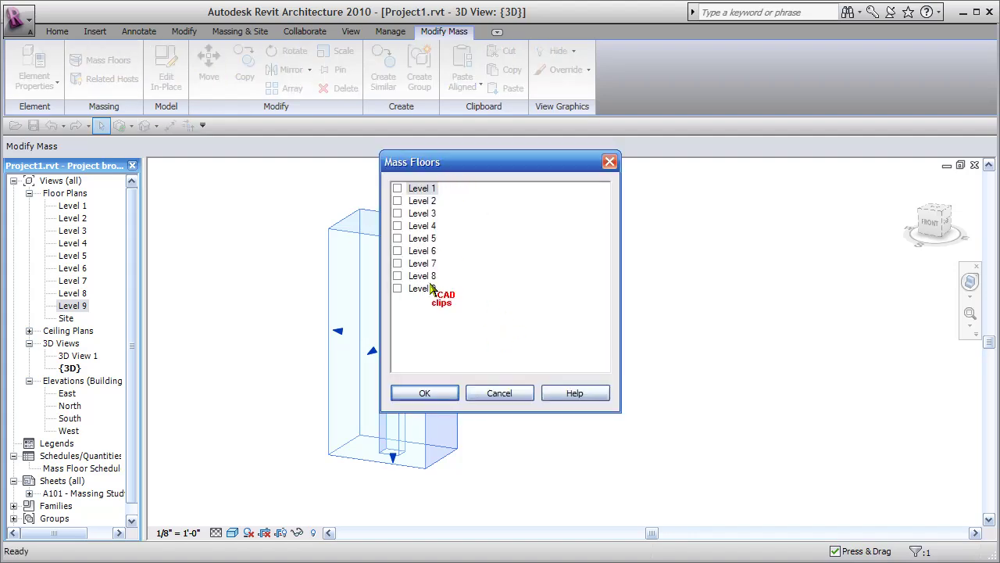
{"action": "left_click", "coordinate": [422, 290]}
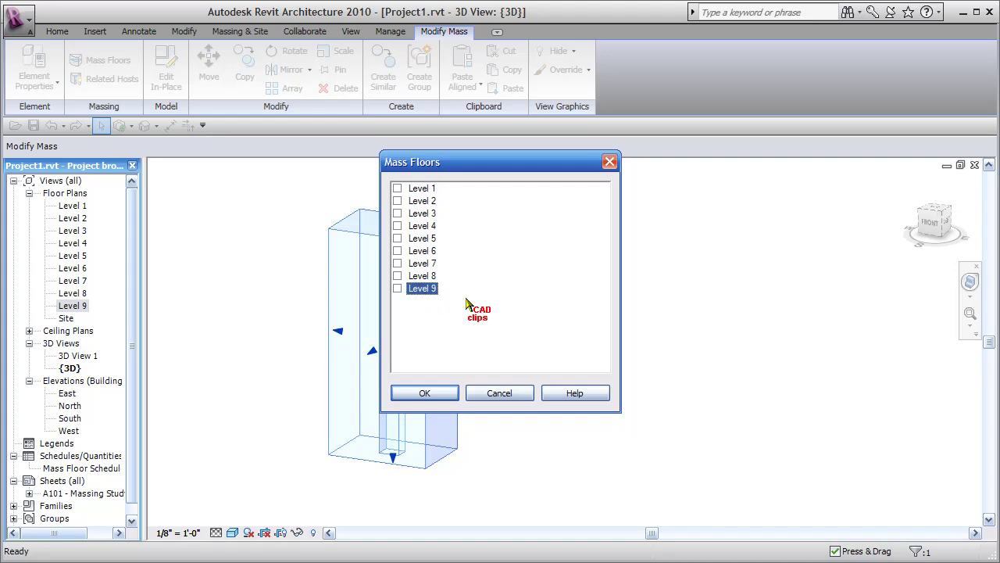
{"action": "left_click", "coordinate": [420, 190], "text": "shift"}
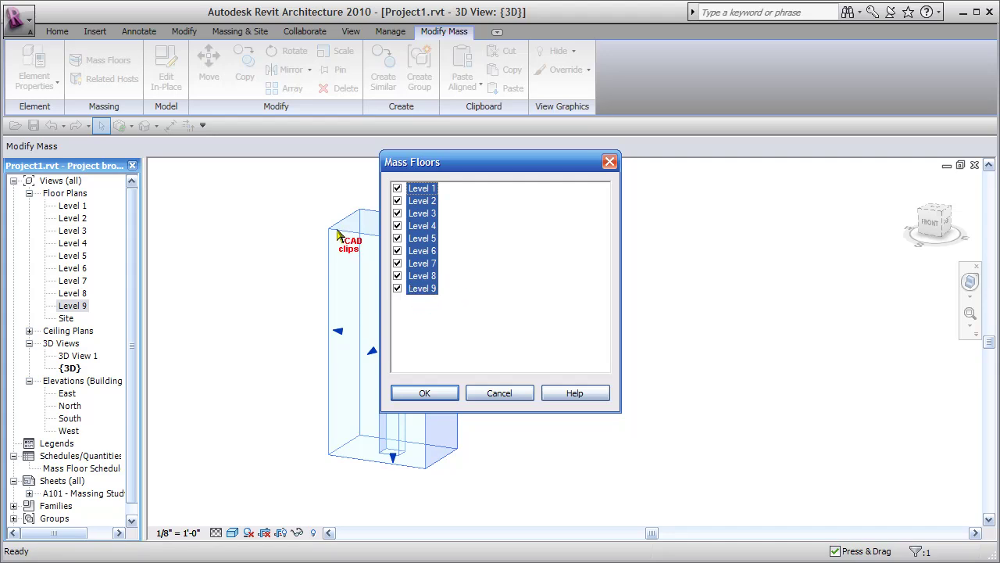
{"action": "left_click", "coordinate": [425, 392]}
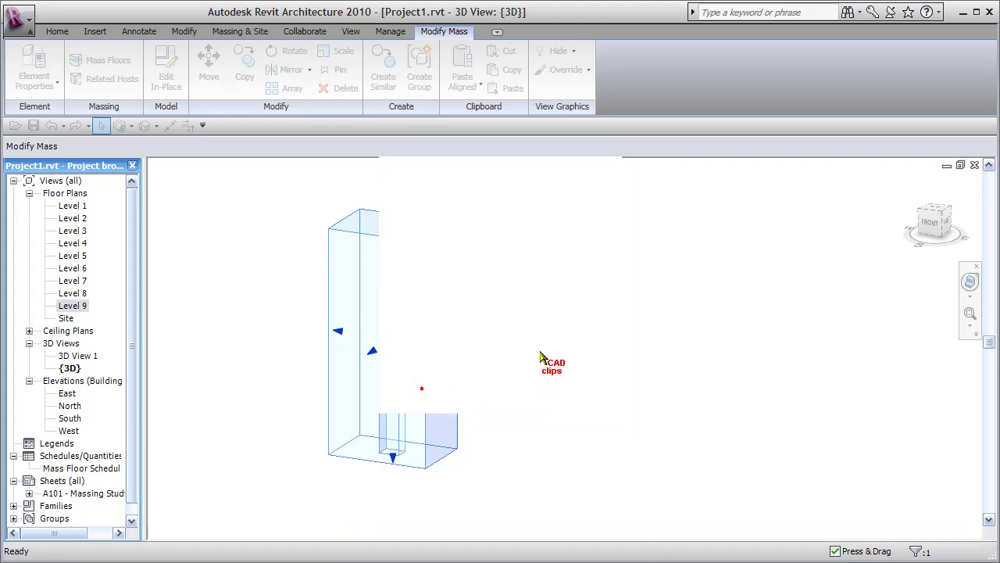
{"action": "left_click", "coordinate": [546, 356]}
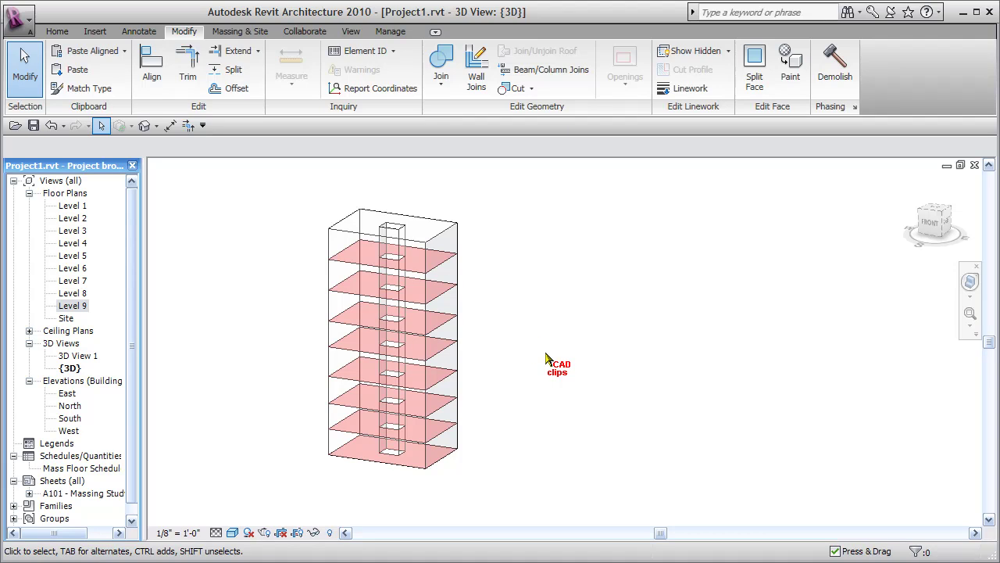
From the Level 1 plan, start a second in-place mass named 'Tower B'
{"action": "middle_click_drag", "start_coordinate": [536, 371], "coordinate": [662, 376], "text": "shift"}
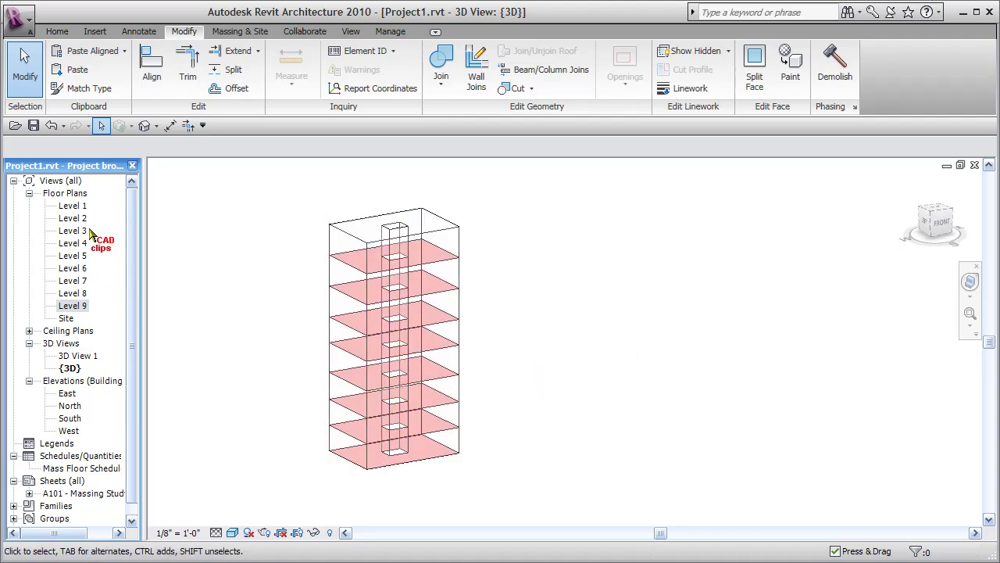
{"action": "double_click", "coordinate": [73, 206]}
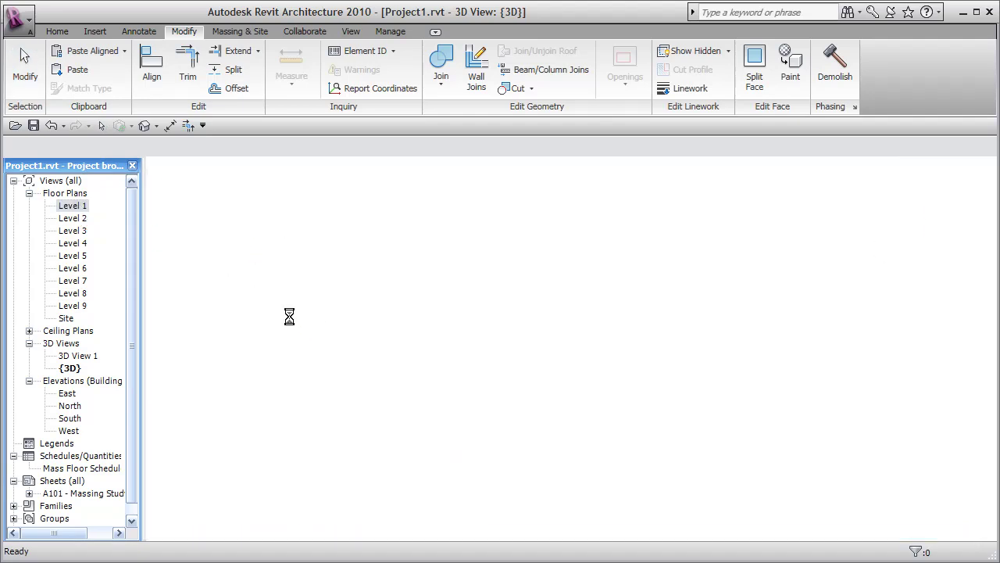
{"action": "middle_click_drag", "start_coordinate": [547, 391], "coordinate": [491, 388]}
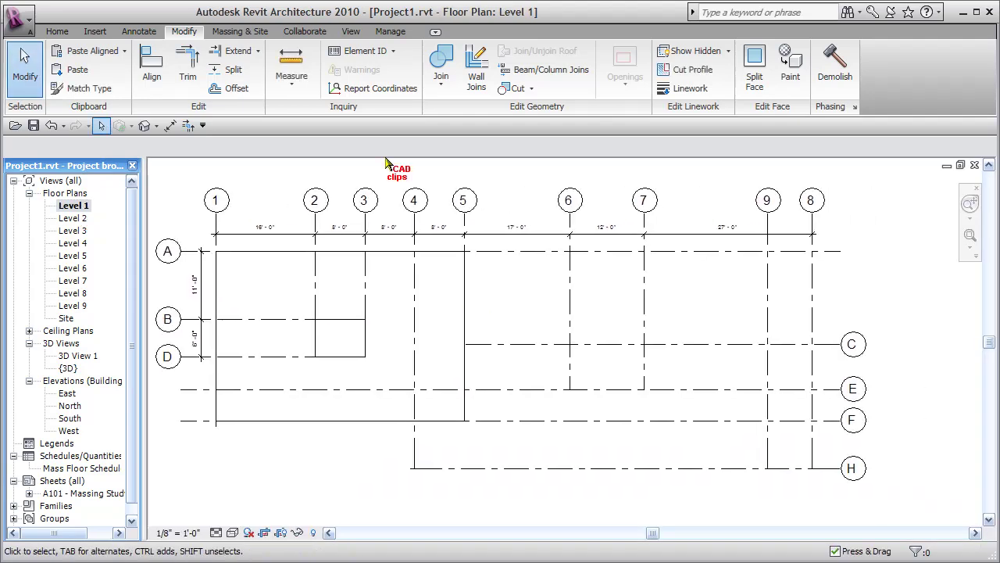
{"action": "left_click", "coordinate": [245, 31]}
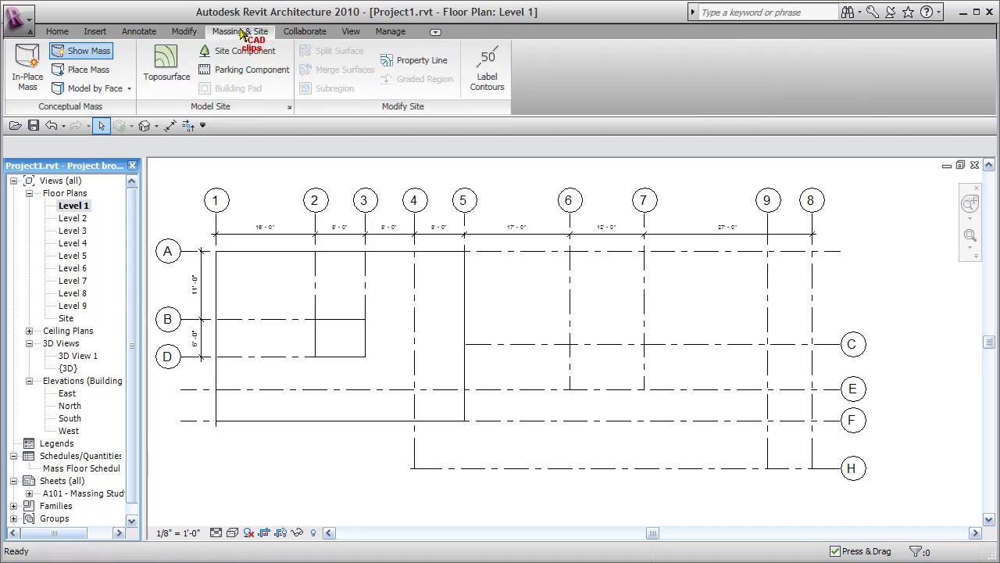
{"action": "left_click", "coordinate": [30, 69]}
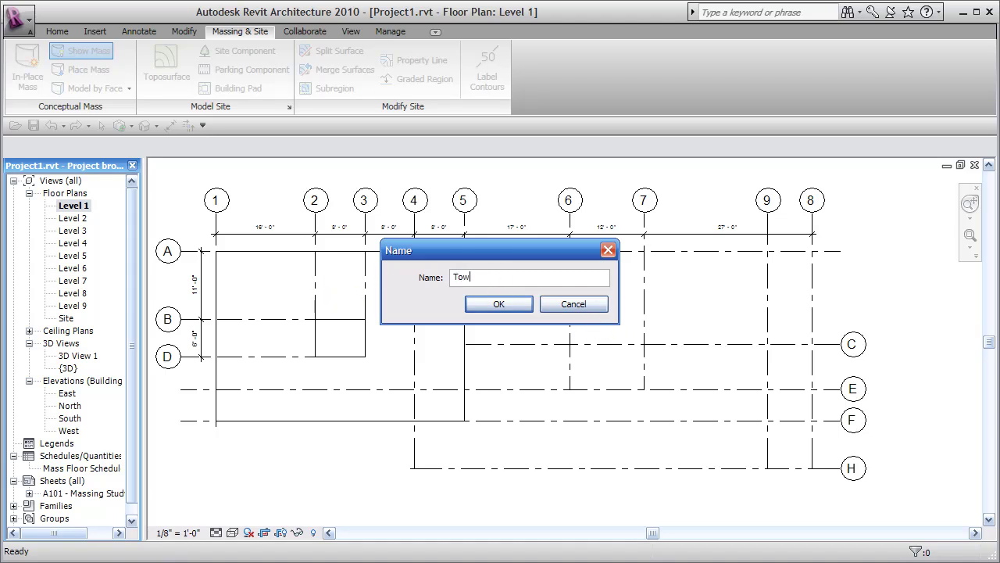
Name the mass Tower B, then sketch and select a Level 1 rectangle from grid 8/C to 4/H
{"action": "left_click", "coordinate": [495, 308]}
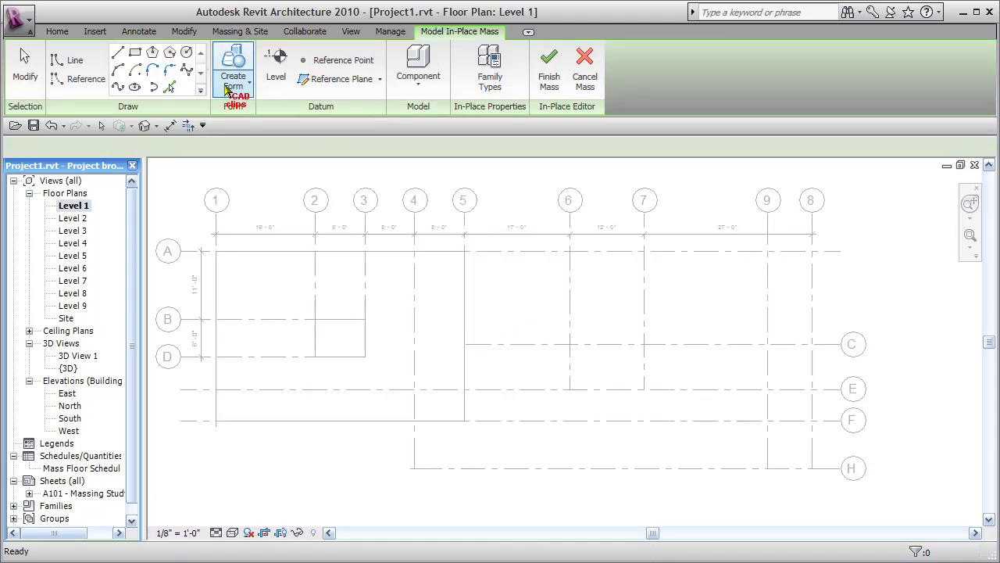
{"action": "left_click", "coordinate": [134, 54]}
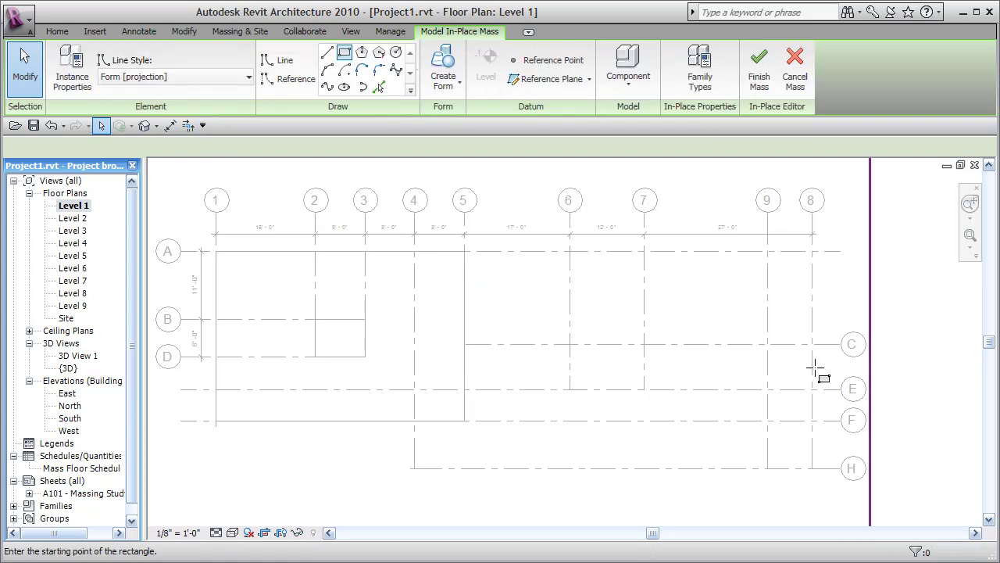
{"action": "left_click", "coordinate": [813, 343]}
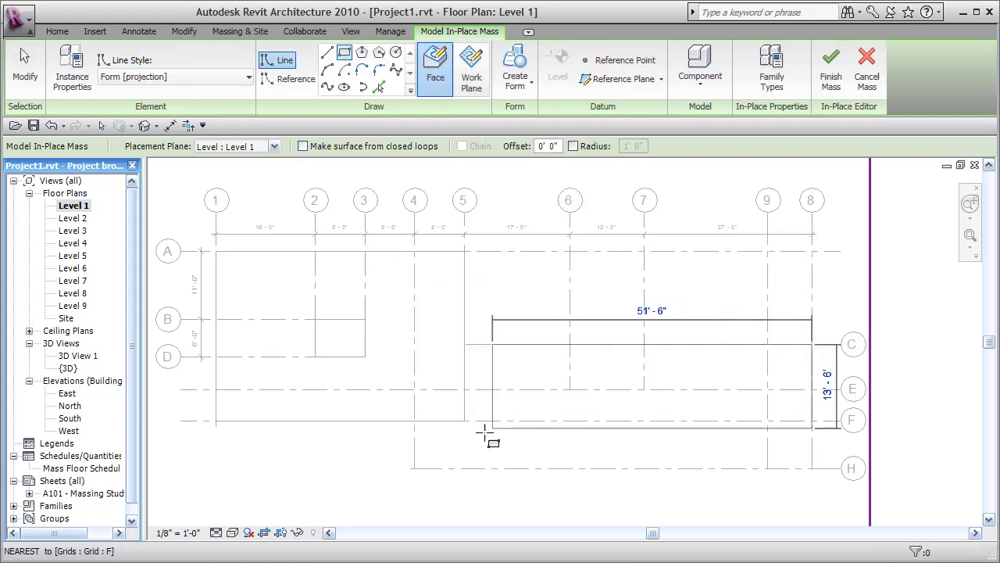
{"action": "left_click", "coordinate": [412, 469]}
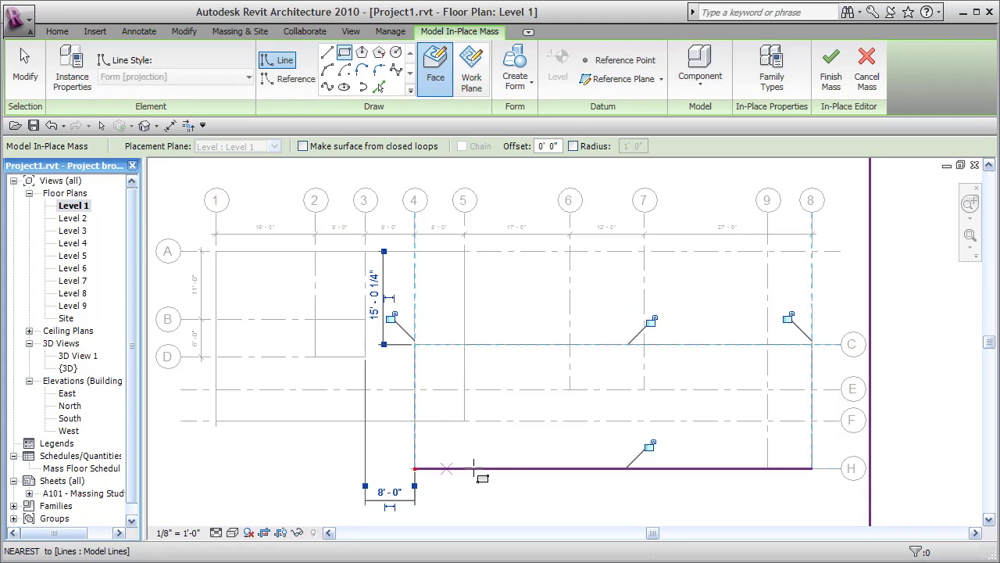
{"action": "key", "text": "Escape"}
{"action": "key", "text": "Escape"}
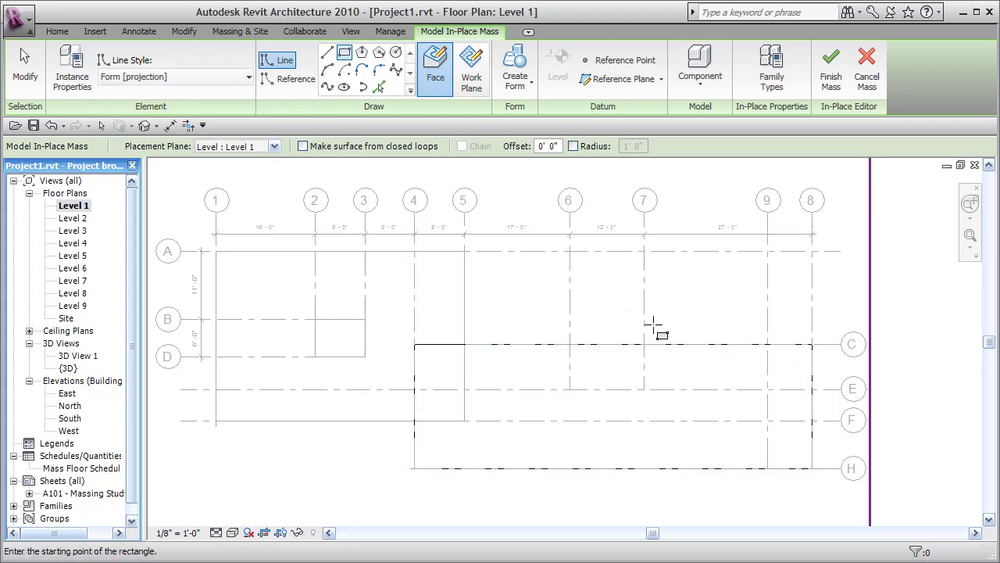
{"action": "key", "text": "Tab"}
{"action": "left_click", "coordinate": [505, 342]}
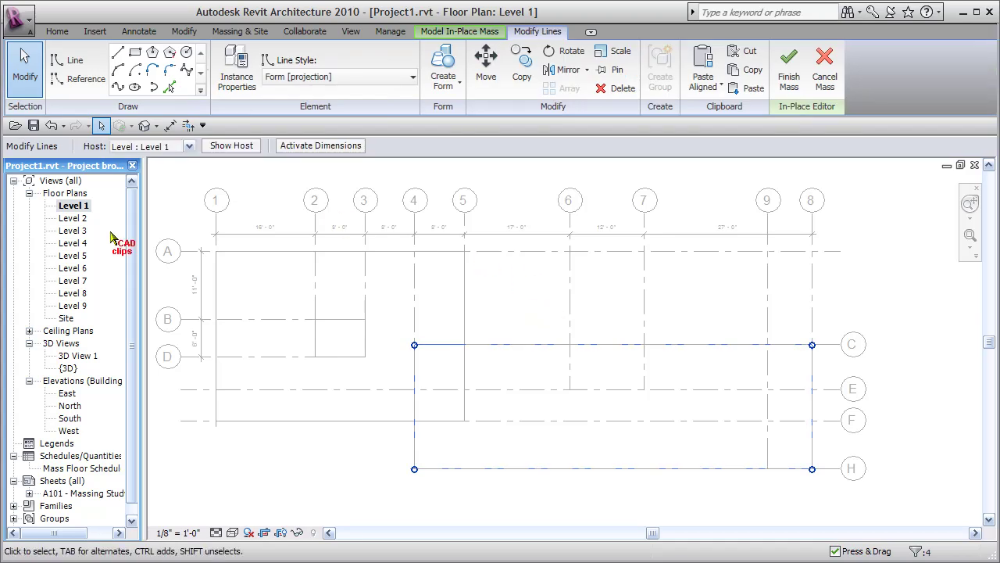
Copy the rectangle lines and Paste Aligned onto the Level 6 plan
{"action": "double_click", "coordinate": [70, 270]}
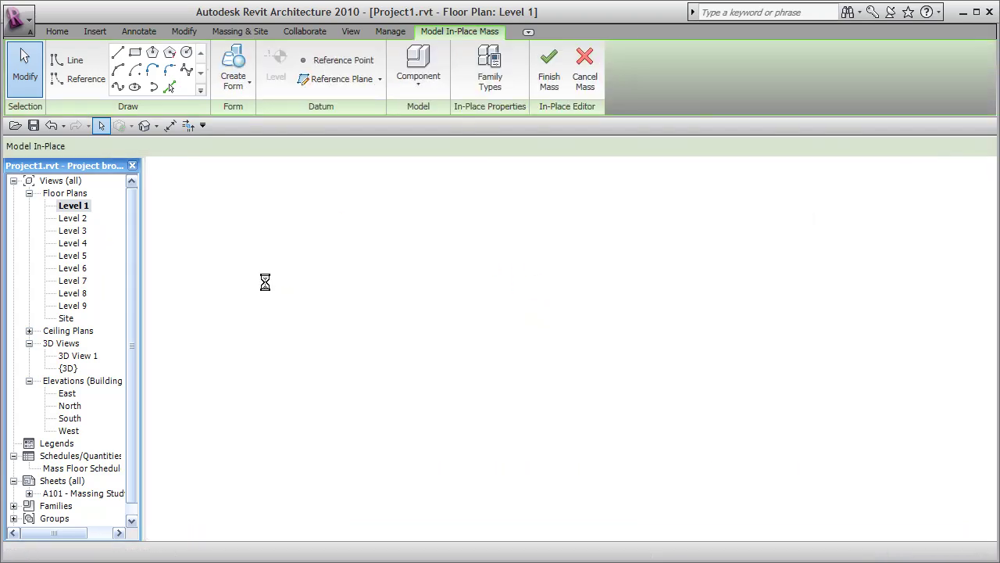
{"action": "left_click", "coordinate": [505, 344]}
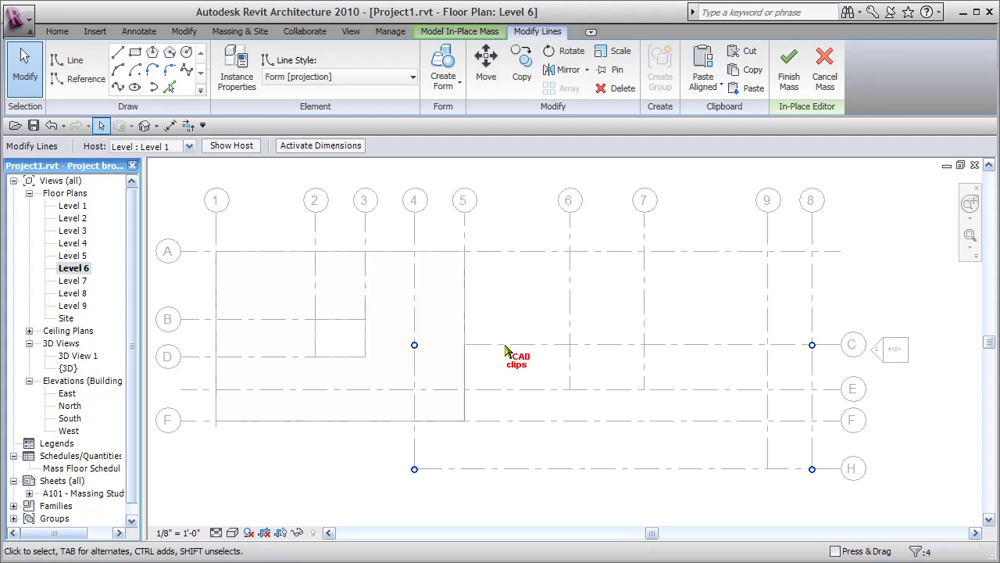
{"action": "left_click", "coordinate": [186, 32]}
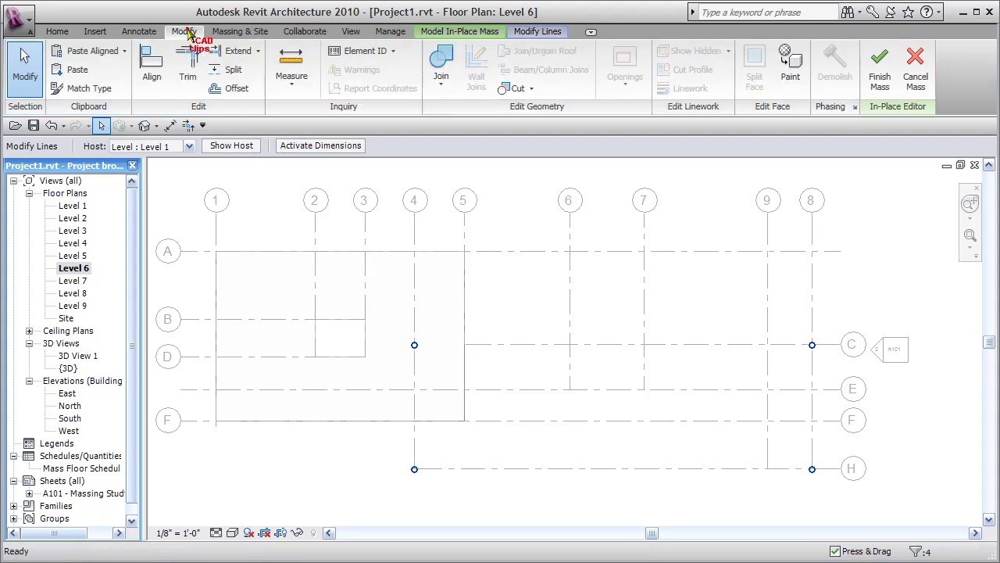
{"action": "left_click", "coordinate": [119, 50]}
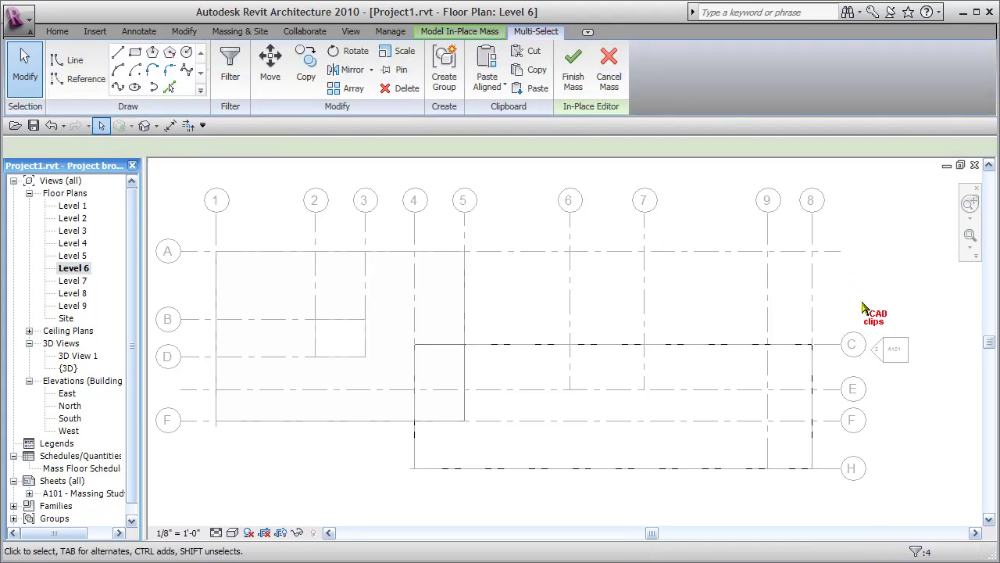
Drag the pasted outline's lower-right corner to grid 9/F to slant it
{"action": "key", "text": "Escape"}
{"action": "key", "text": "Tab"}
{"action": "left_click", "coordinate": [812, 470]}
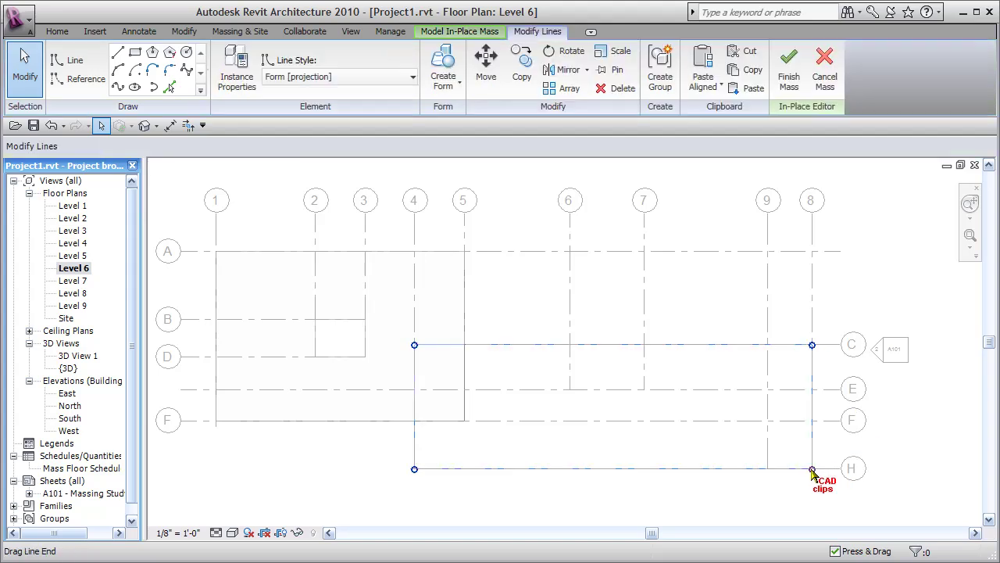
{"action": "scroll", "coordinate": [813, 471], "scroll_direction": "up", "scroll_amount": 4}
{"action": "left_click_drag", "start_coordinate": [790, 452], "coordinate": [668, 314]}
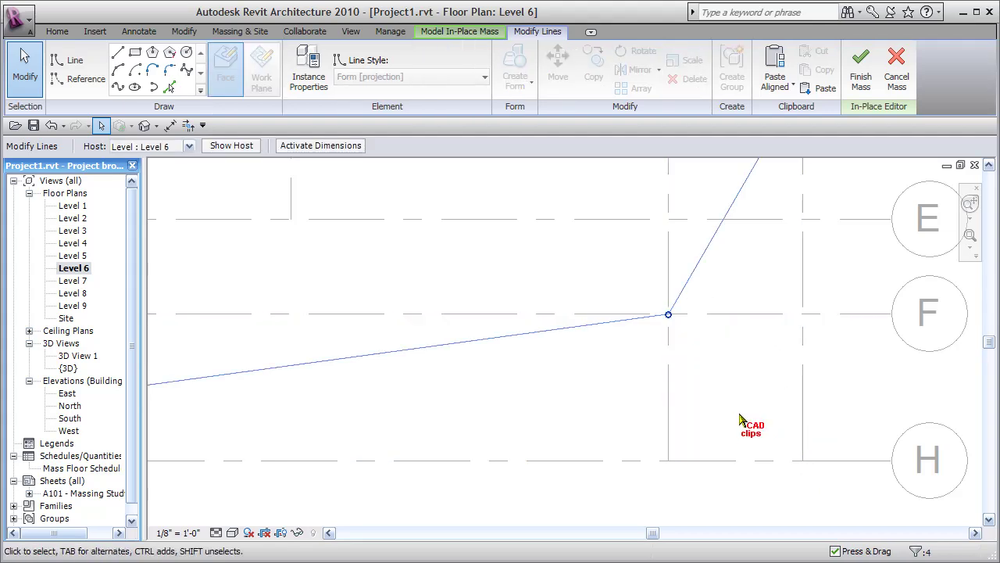
{"action": "key", "text": "Escape"}
{"action": "scroll", "coordinate": [735, 420], "scroll_direction": "down", "scroll_amount": 5}
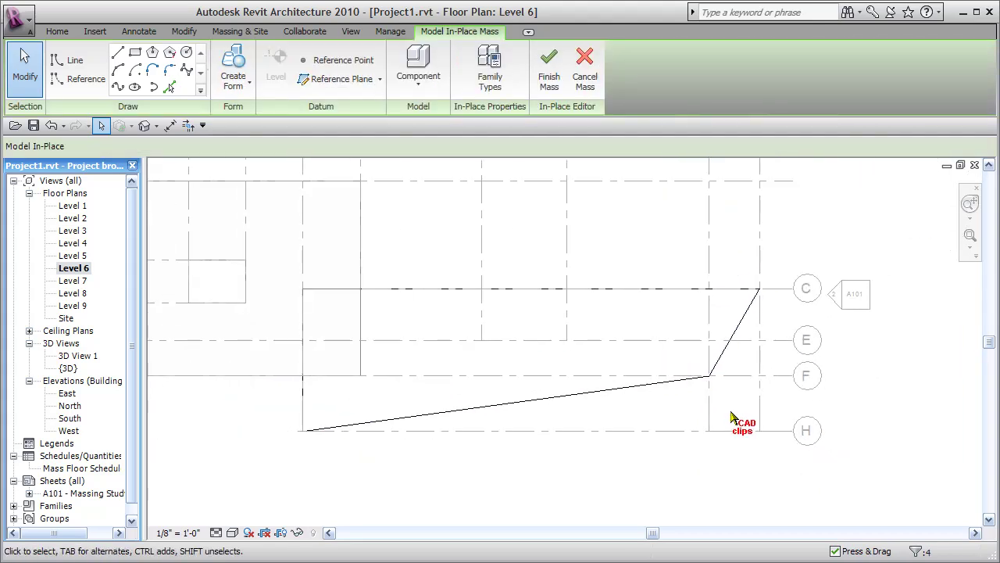
{"action": "middle_click_drag", "start_coordinate": [657, 420], "coordinate": [705, 424]}
{"action": "scroll", "coordinate": [700, 418], "scroll_direction": "down", "scroll_amount": 1}
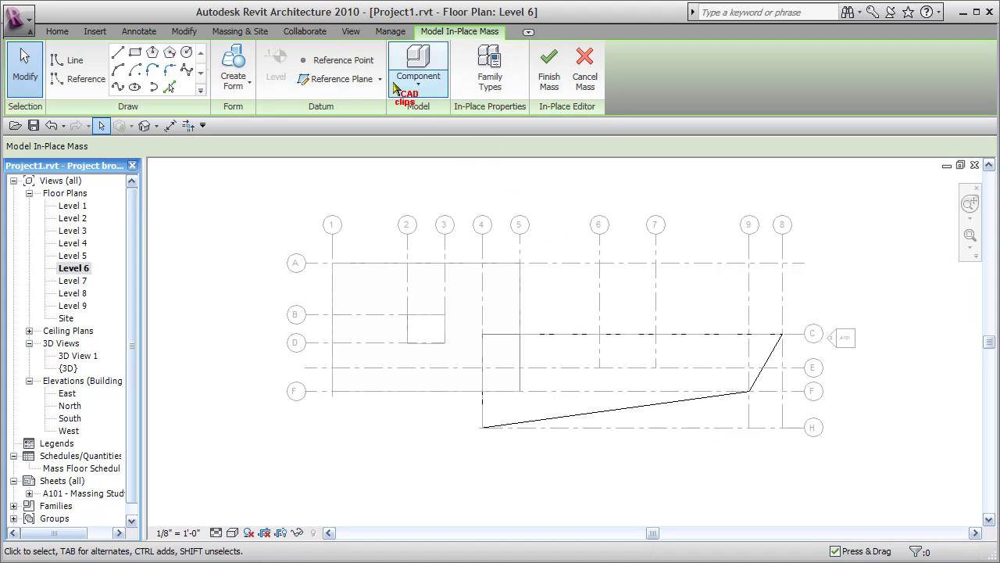
In 3D, loft the Level 1 and Level 6 outlines into a form and finish the Tower B mass
{"action": "left_click", "coordinate": [144, 125]}
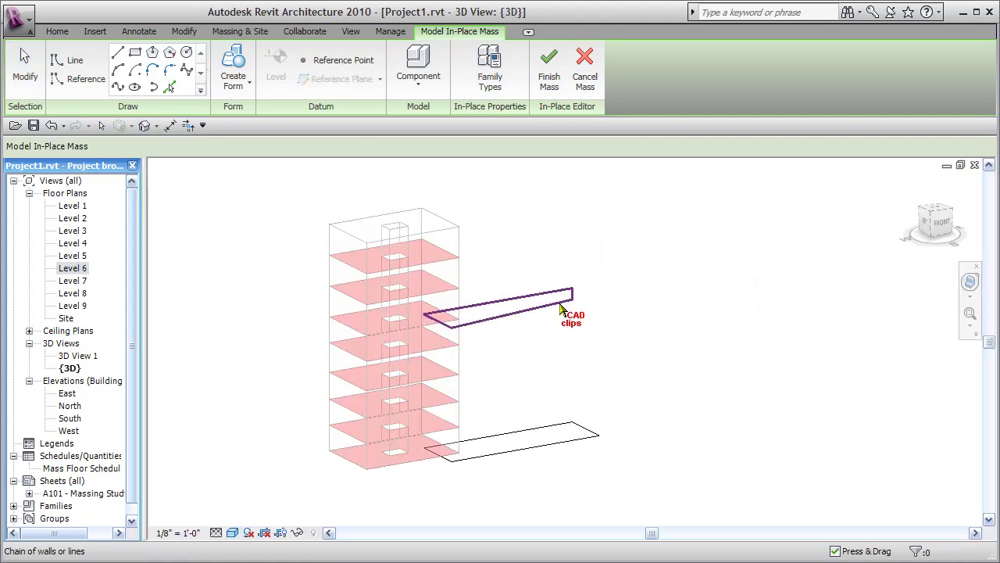
{"action": "left_click", "coordinate": [559, 308]}
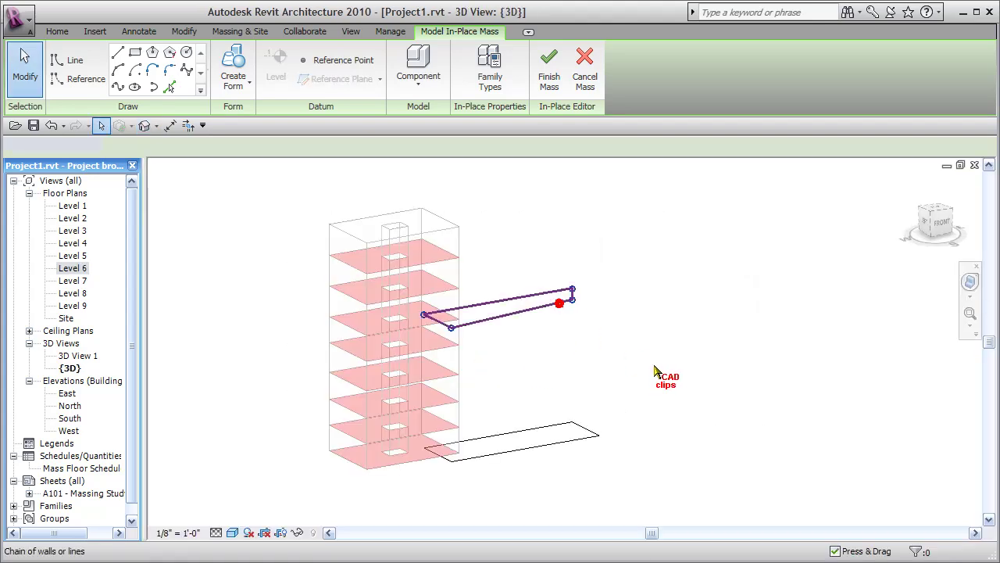
{"action": "left_click", "coordinate": [692, 403], "text": "ctrl"}
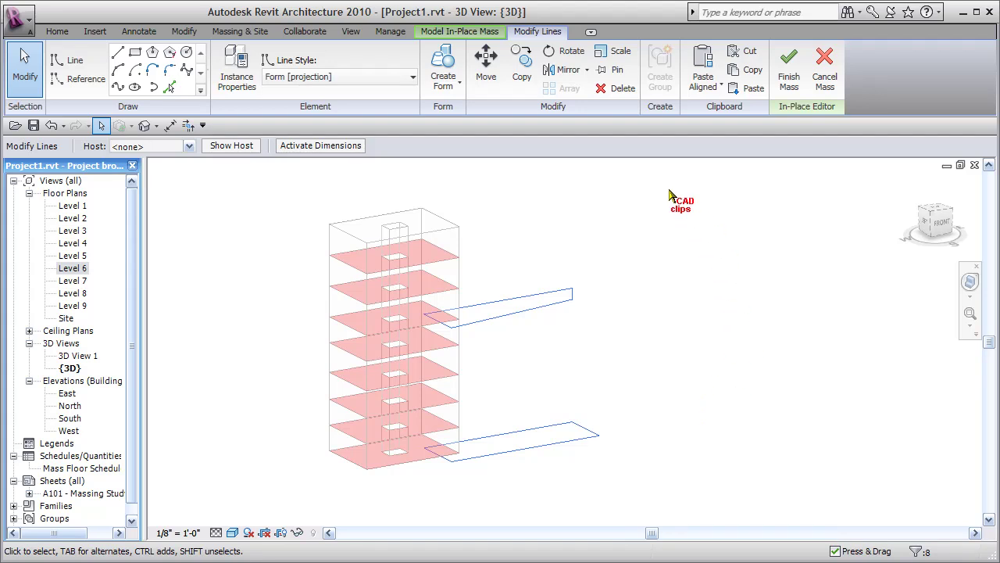
{"action": "left_click", "coordinate": [444, 66]}
{"action": "left_click", "coordinate": [627, 273]}
{"action": "left_click", "coordinate": [561, 289]}
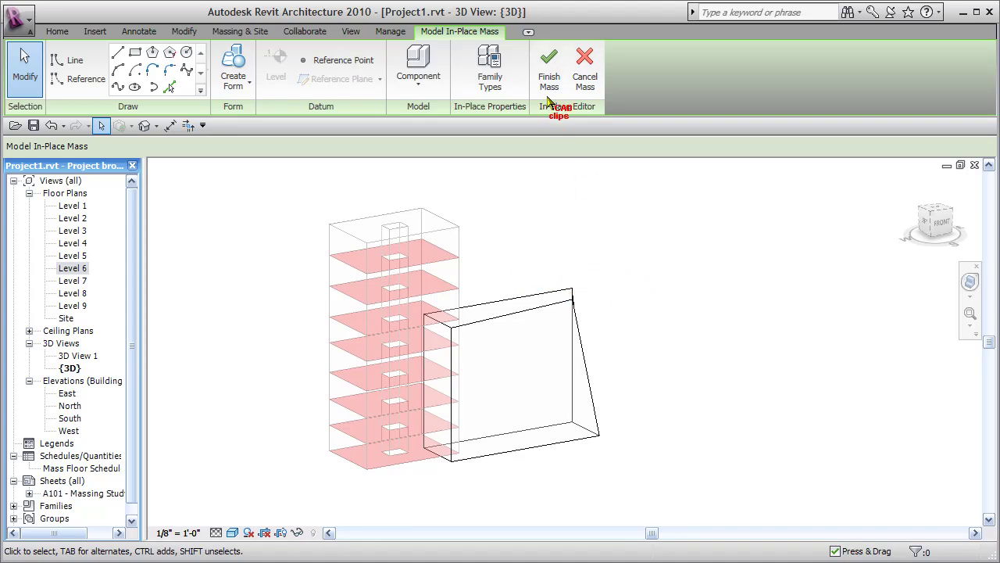
{"action": "left_click", "coordinate": [549, 99]}
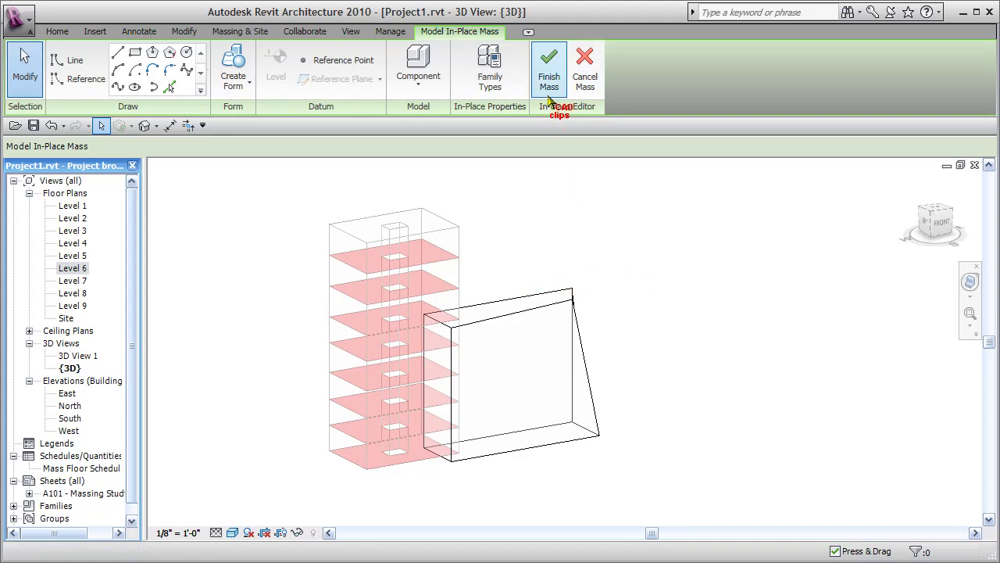
Sketch a small rectangle between grids E and F on Tower B's Level 1 plan
{"action": "double_click", "coordinate": [75, 205]}
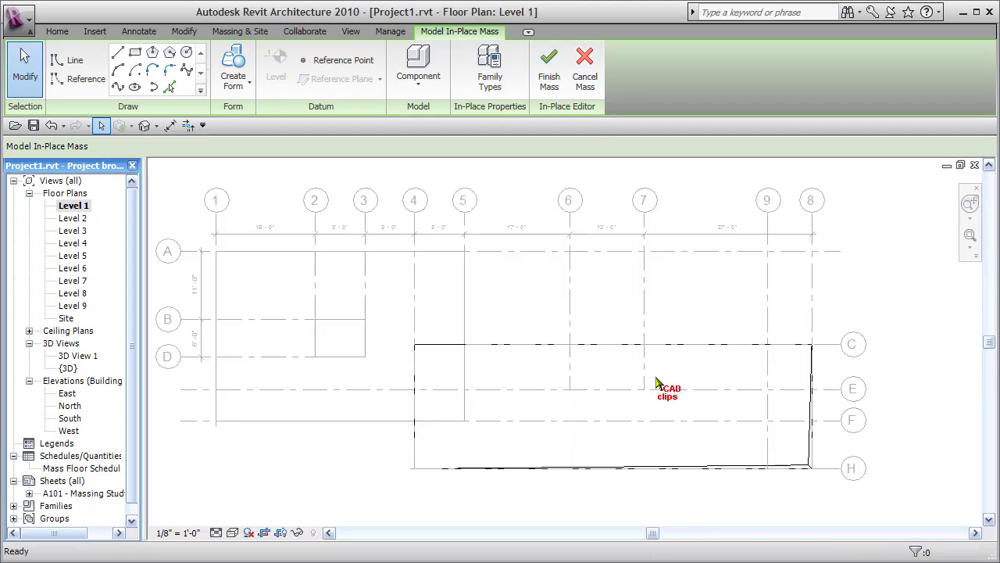
{"action": "middle_click_drag", "start_coordinate": [672, 400], "coordinate": [646, 368]}
{"action": "scroll", "coordinate": [630, 364], "scroll_direction": "up", "scroll_amount": 2}
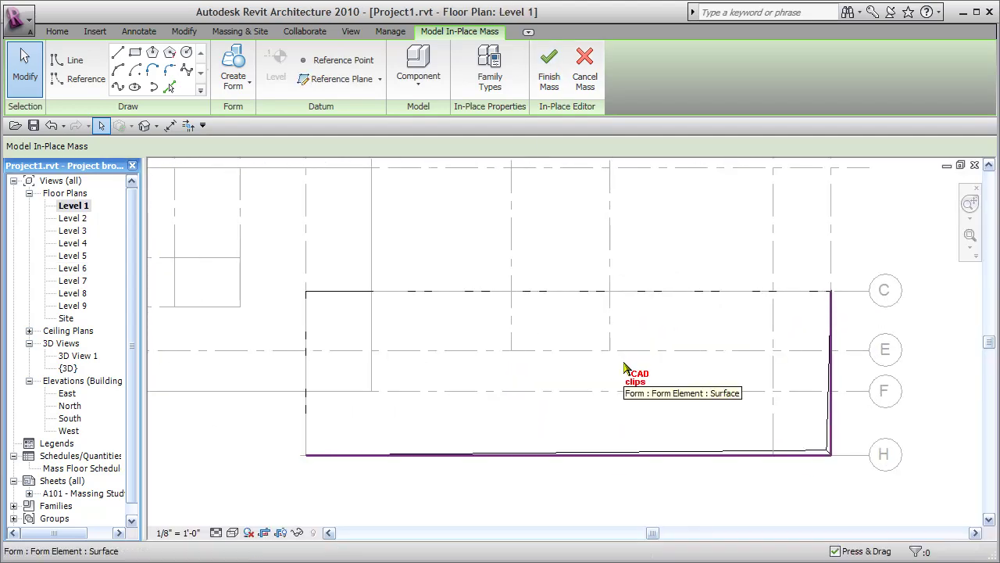
{"action": "left_click", "coordinate": [134, 53]}
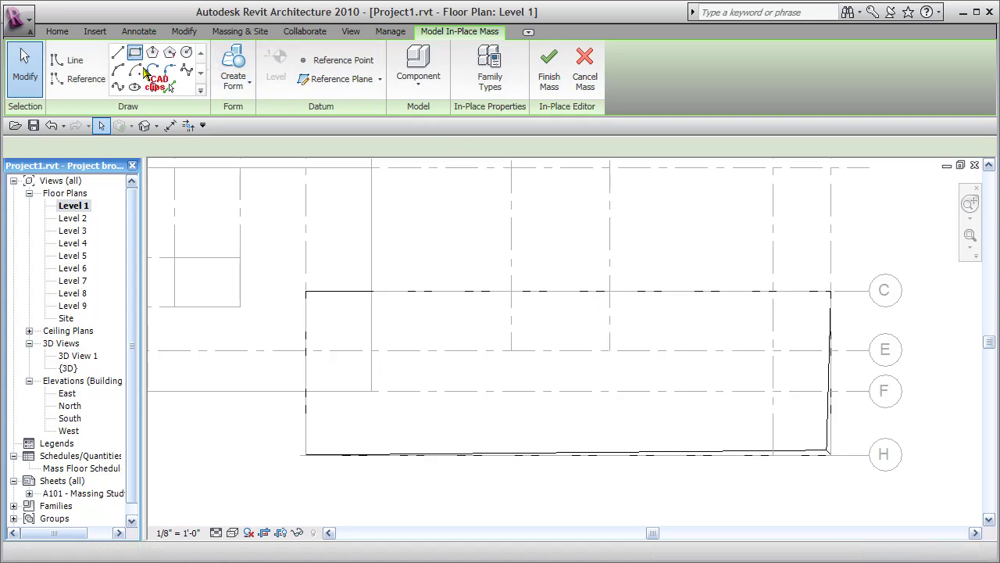
{"action": "left_click", "coordinate": [511, 350]}
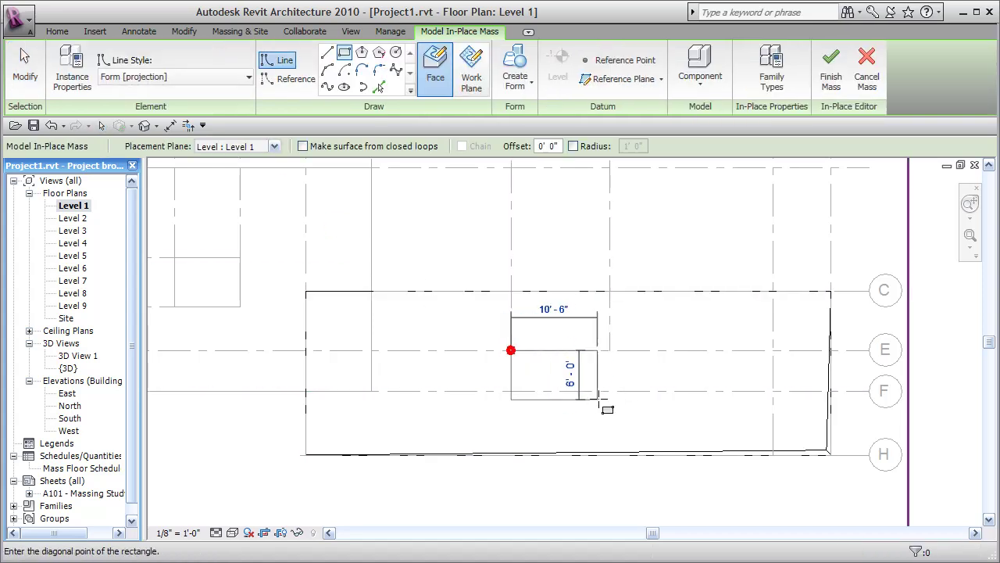
{"action": "left_click", "coordinate": [610, 390]}
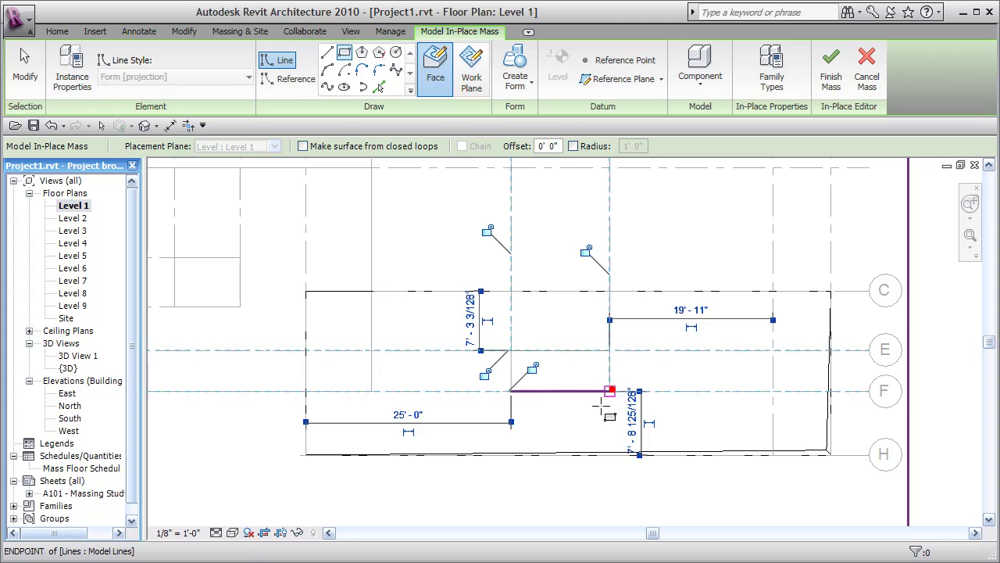
{"action": "left_click", "coordinate": [619, 349]}
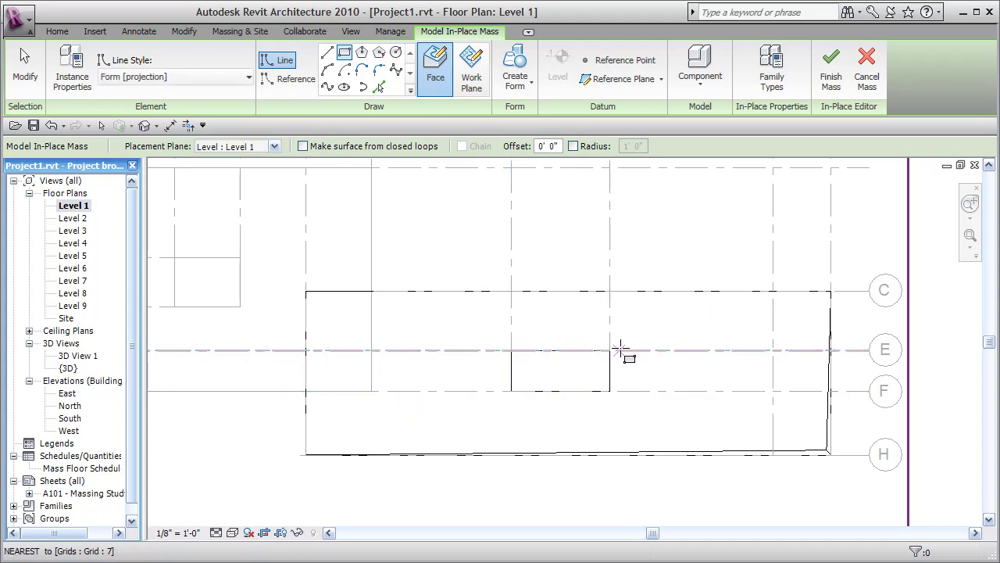
{"action": "key", "text": "Escape"}
{"action": "key", "text": "Escape"}
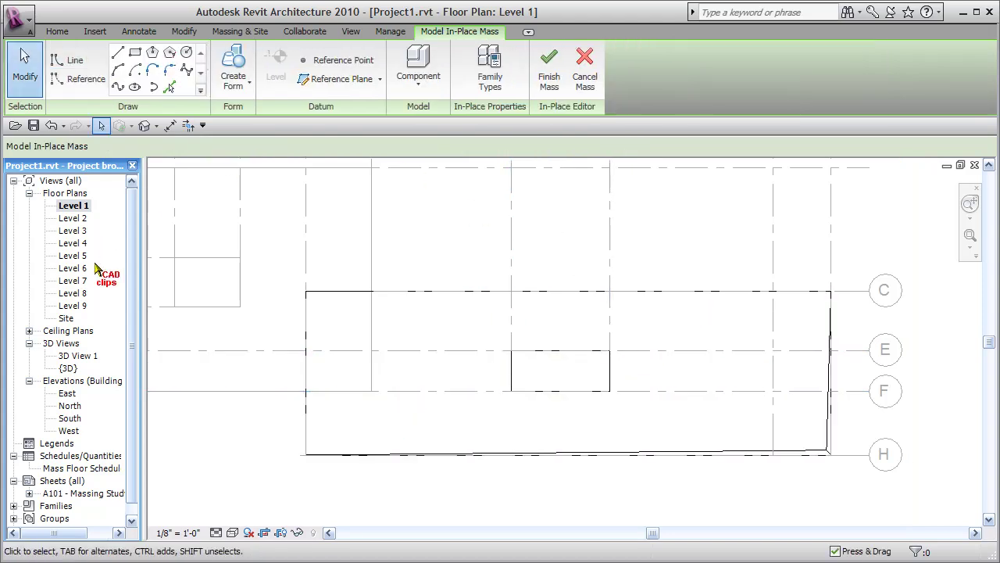
Sketch a matching core rectangle on Level 6 near grid 7/F
{"action": "double_click", "coordinate": [82, 268]}
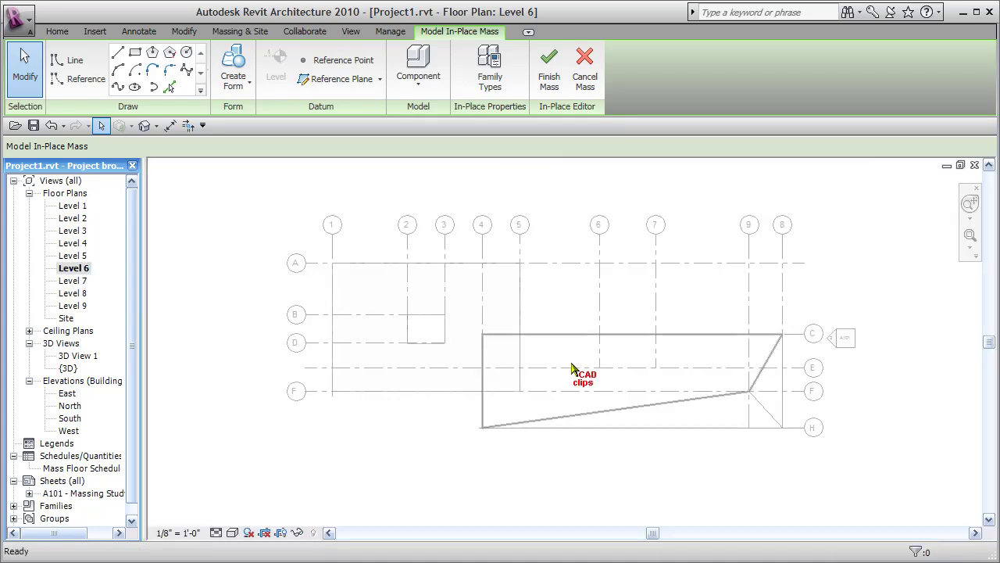
{"action": "left_click", "coordinate": [135, 52]}
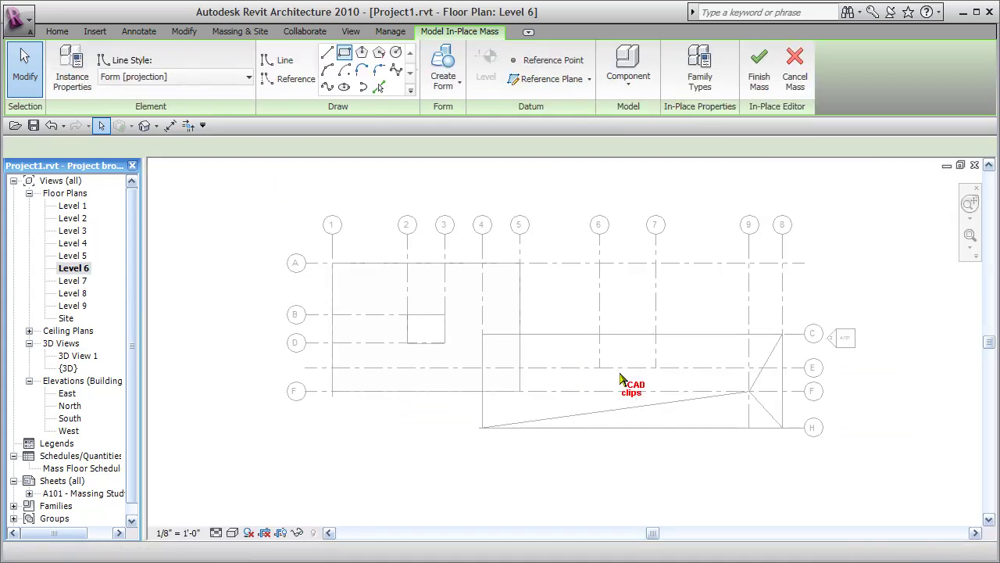
{"action": "left_click", "coordinate": [599, 367]}
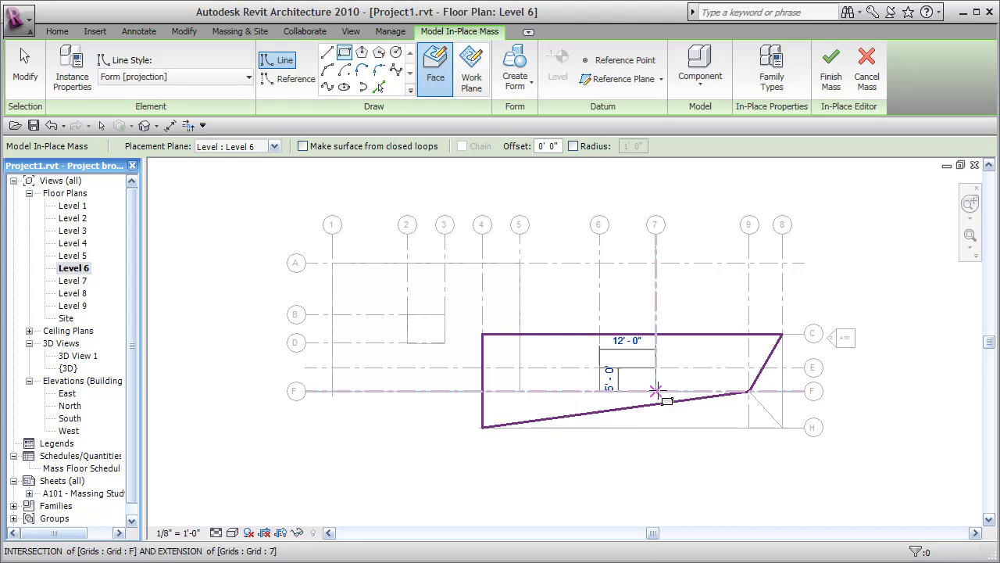
{"action": "left_click", "coordinate": [655, 389]}
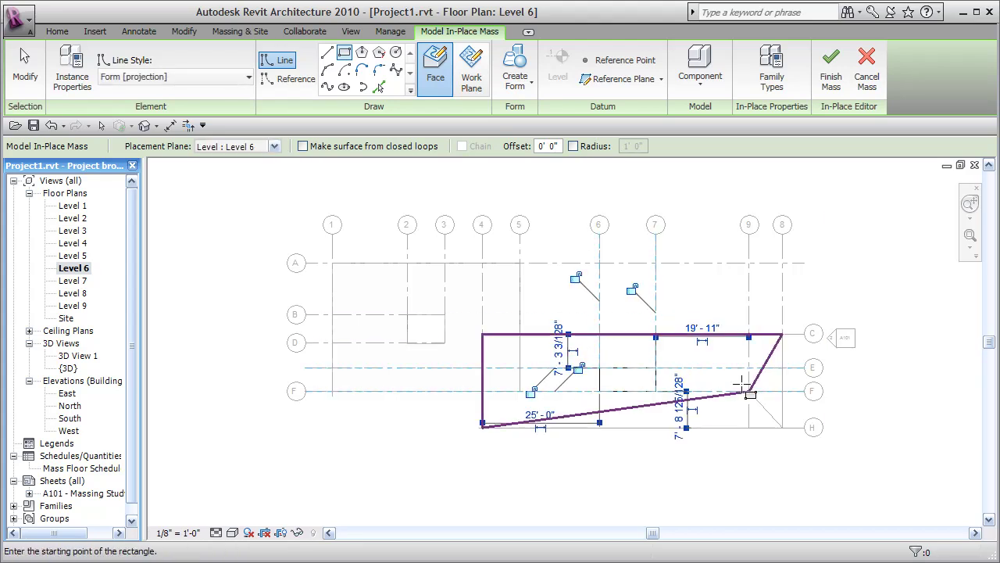
{"action": "key", "text": "Escape"}
{"action": "key", "text": "Escape"}
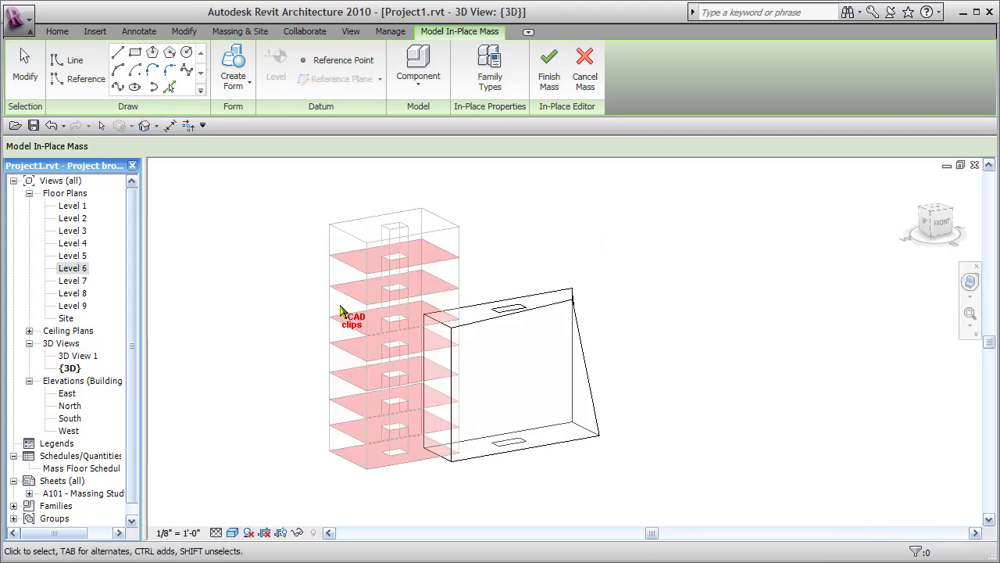
Make a solid form from the upper and lower core rectangles and finish the Tower B mass
{"action": "left_click", "coordinate": [571, 381]}
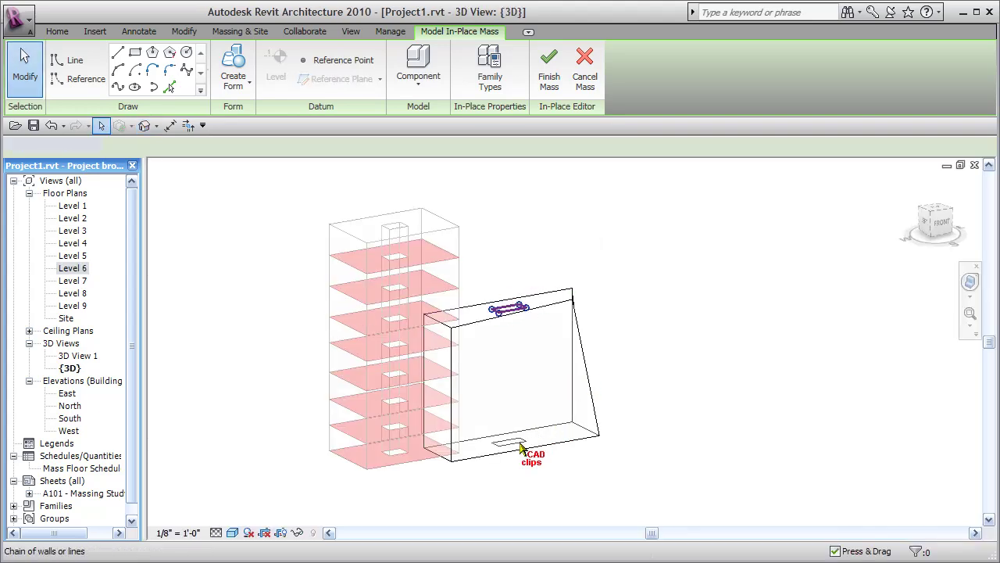
{"action": "left_click", "coordinate": [521, 447], "text": "ctrl"}
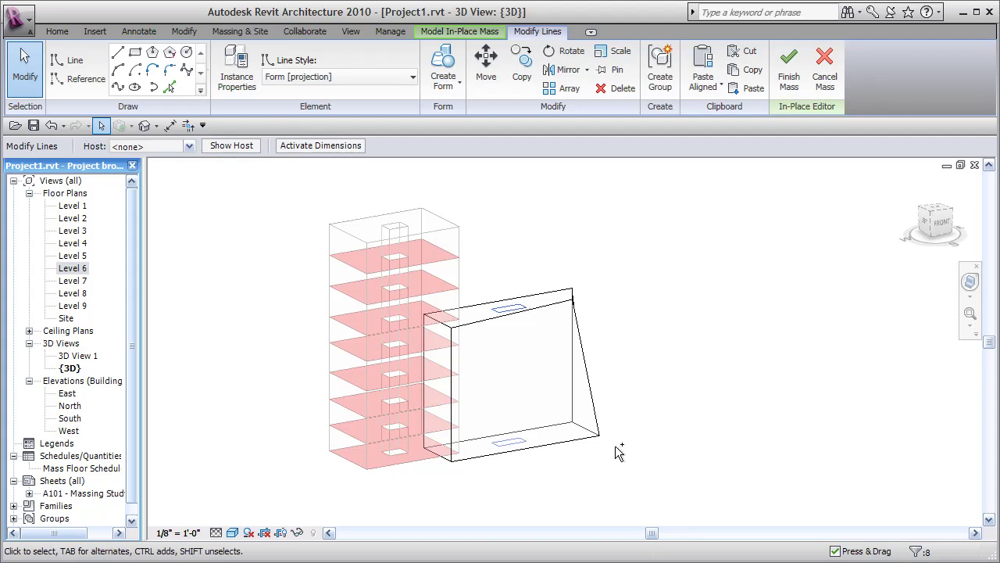
{"action": "left_click", "coordinate": [449, 79]}
{"action": "left_click", "coordinate": [461, 144]}
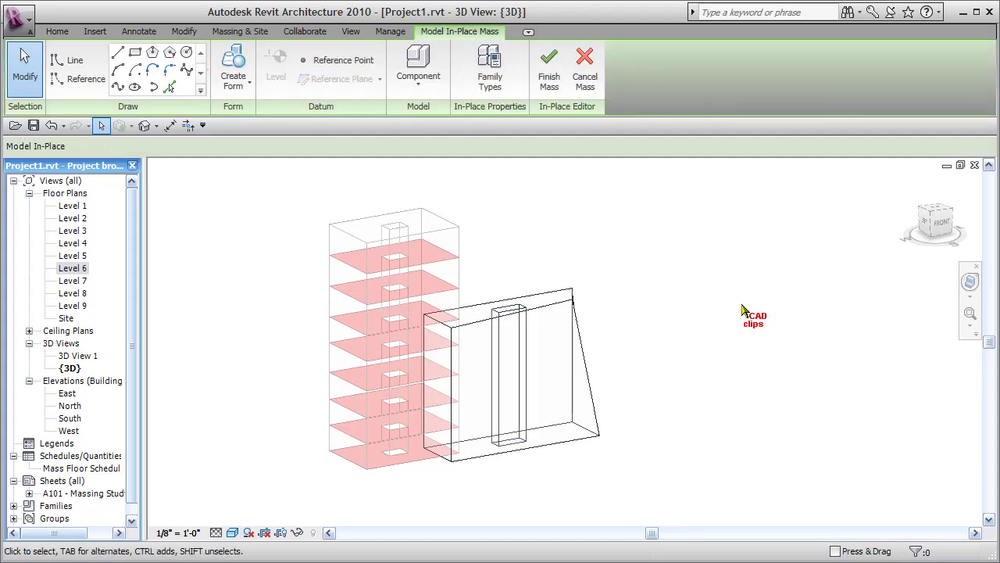
{"action": "left_click", "coordinate": [547, 75]}
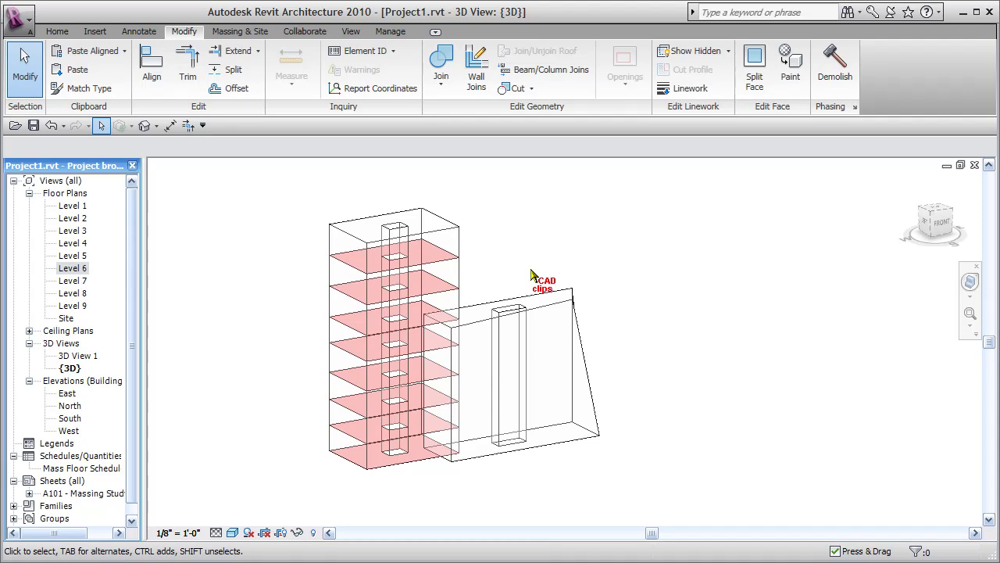
{"action": "middle_click_drag", "start_coordinate": [701, 339], "coordinate": [727, 334]}
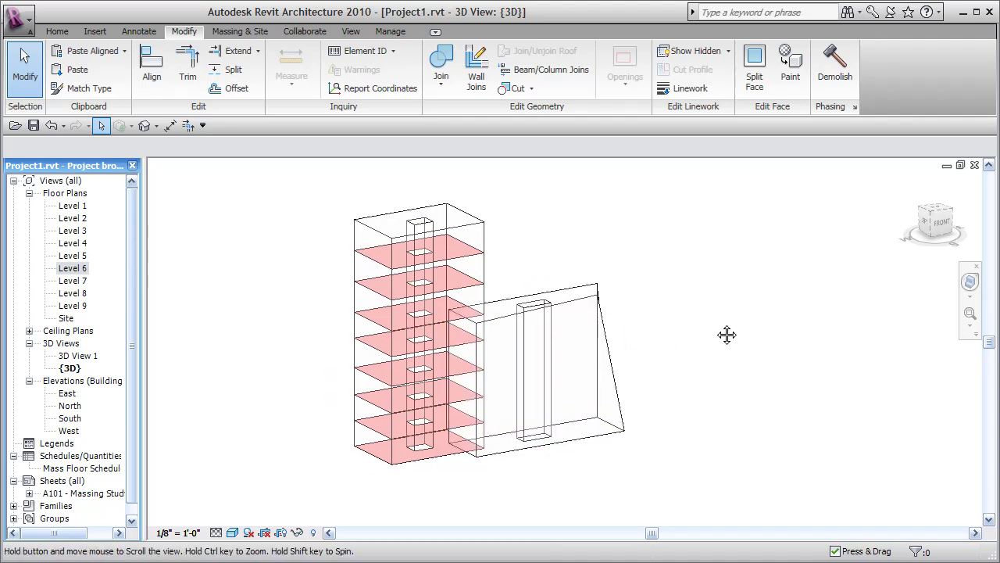
Open sheet A101 - Massing Study and check the Mass Floor Schedule listing Levels 1–8 at 1043 SF
{"action": "left_click", "coordinate": [78, 493]}
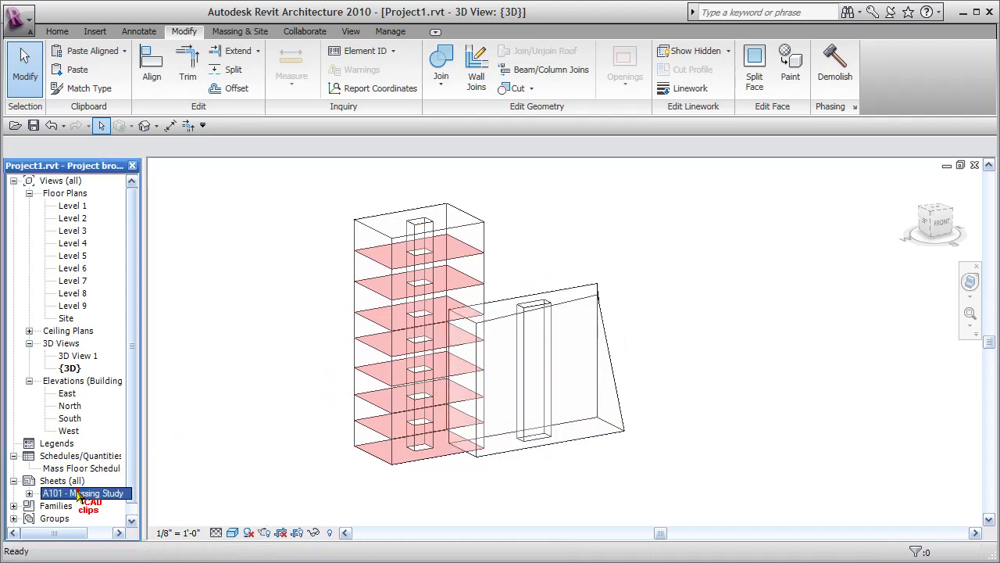
{"action": "double_click", "coordinate": [78, 493]}
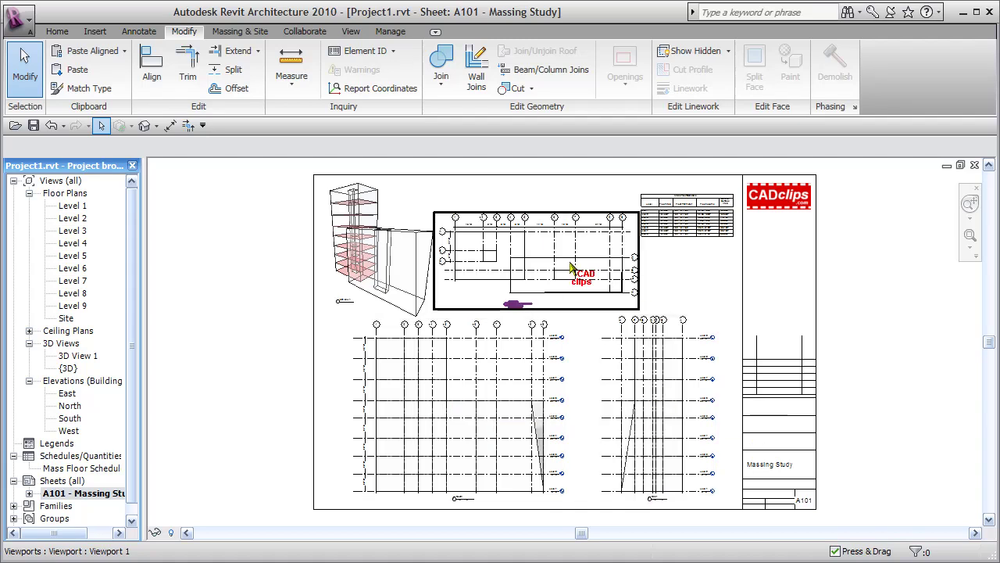
{"action": "scroll", "coordinate": [723, 229], "scroll_direction": "up", "scroll_amount": 5}
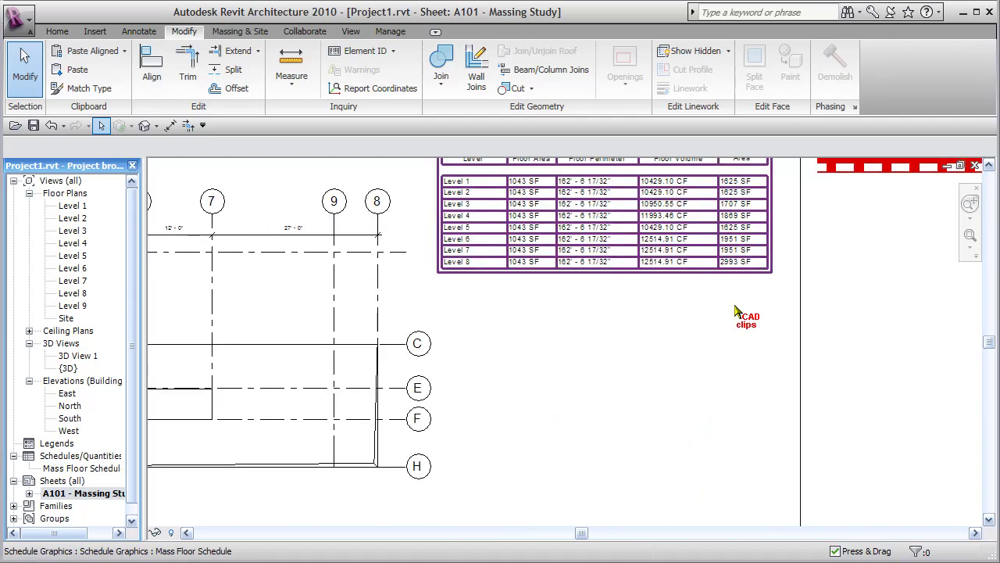
{"action": "middle_click_drag", "start_coordinate": [733, 342], "coordinate": [739, 369]}
{"action": "scroll", "coordinate": [735, 367], "scroll_direction": "down", "scroll_amount": 4}
{"action": "scroll", "coordinate": [733, 369], "scroll_direction": "down", "scroll_amount": 2}
{"action": "middle_click_drag", "start_coordinate": [737, 301], "coordinate": [705, 287]}
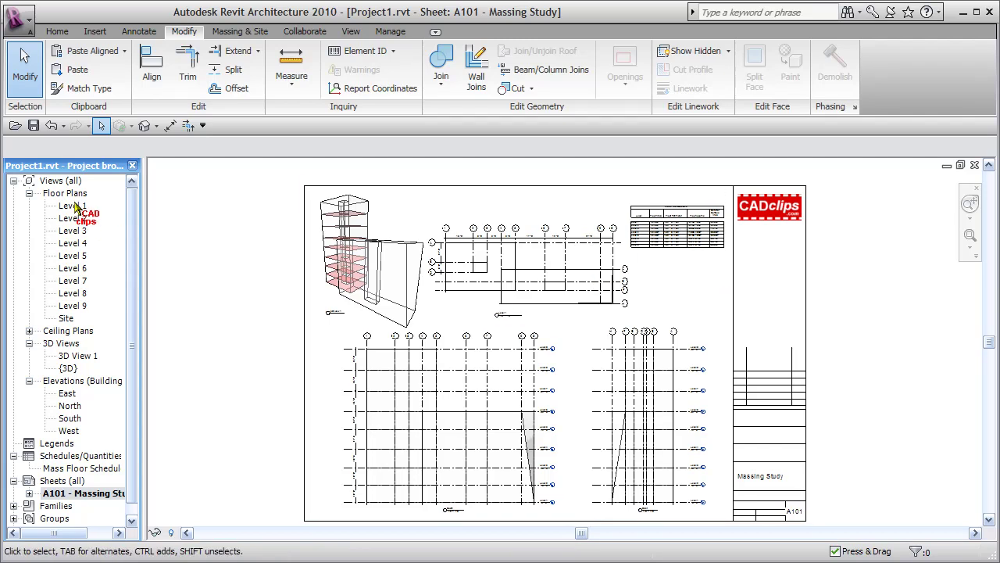
{"action": "left_click", "coordinate": [146, 130]}
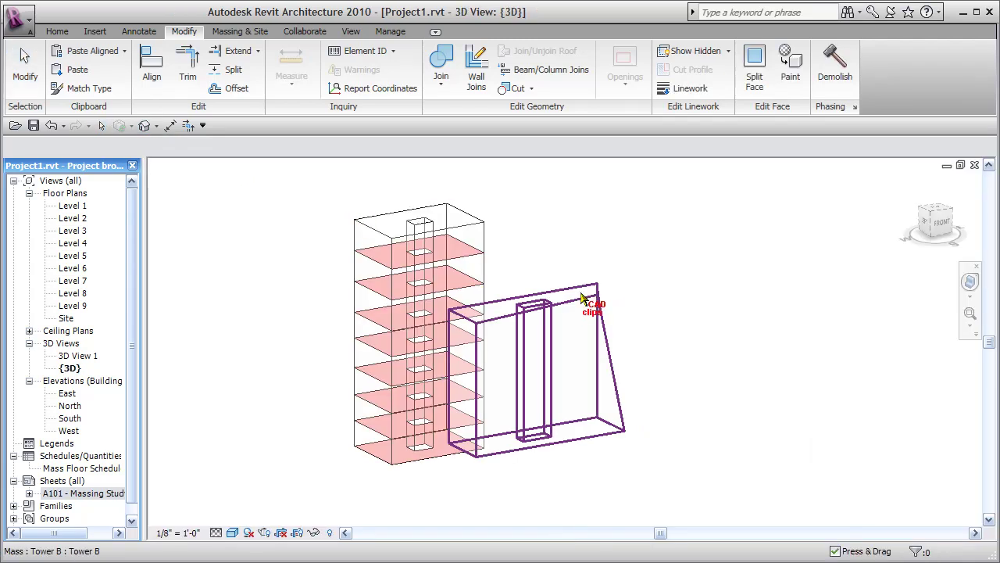
Give Tower B mass floors at Level 1, Level 2, Level 3, Level 4 and Level 5
{"action": "left_click", "coordinate": [592, 297]}
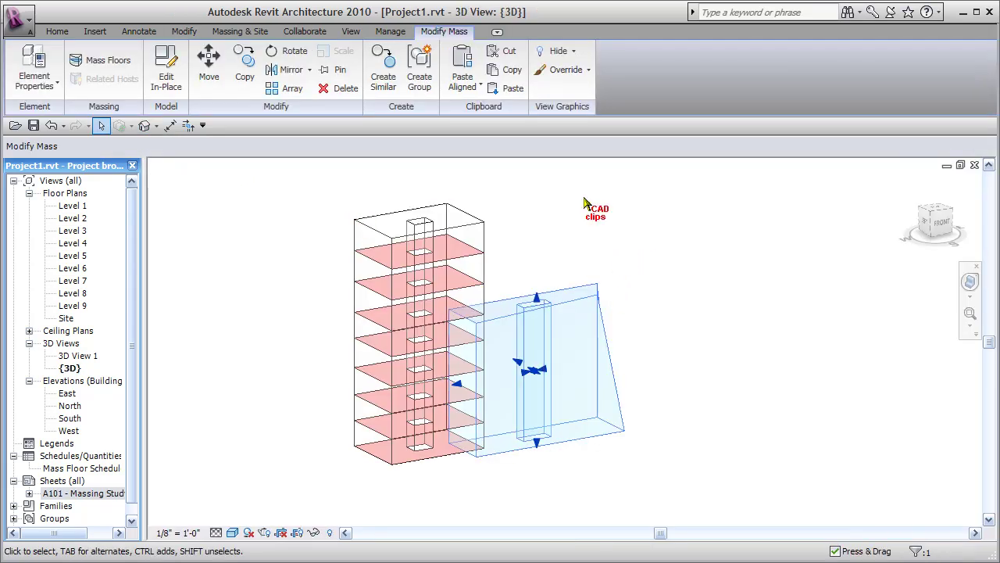
{"action": "left_click", "coordinate": [100, 60]}
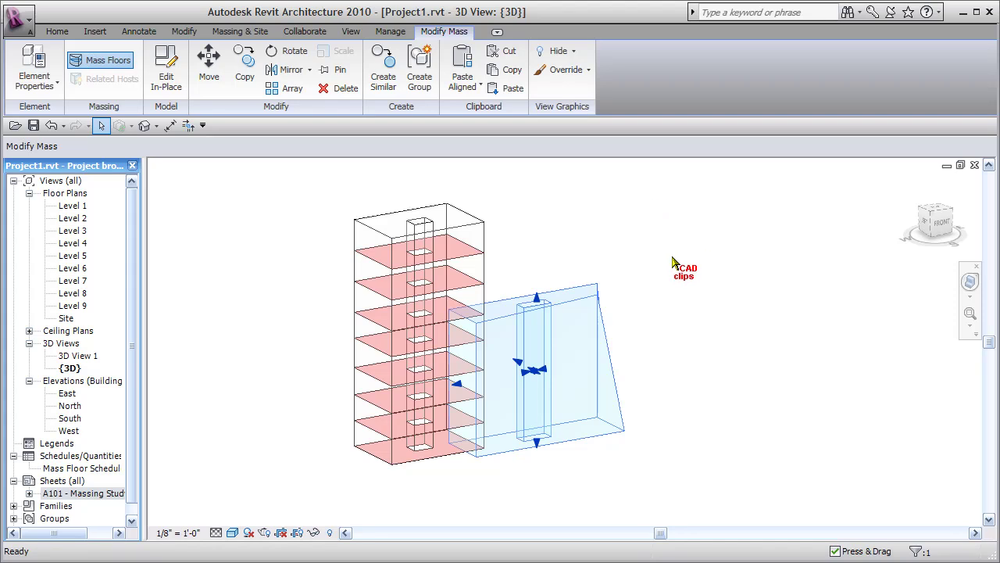
{"action": "left_click", "coordinate": [397, 188]}
{"action": "left_click", "coordinate": [397, 201]}
{"action": "left_click", "coordinate": [397, 214]}
{"action": "left_click", "coordinate": [396, 226]}
{"action": "left_click", "coordinate": [397, 238]}
{"action": "left_click", "coordinate": [397, 251]}
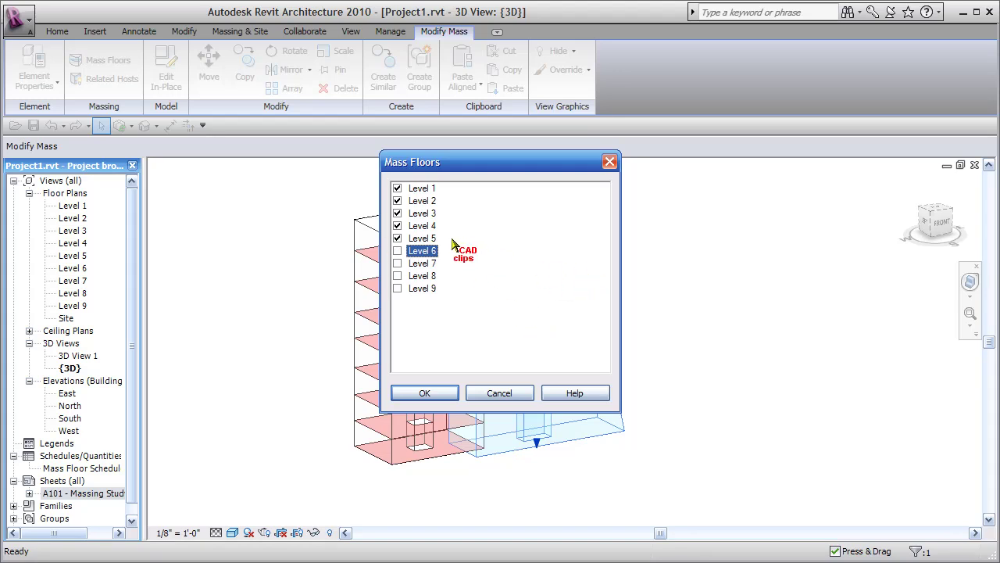
{"action": "left_click", "coordinate": [432, 394]}
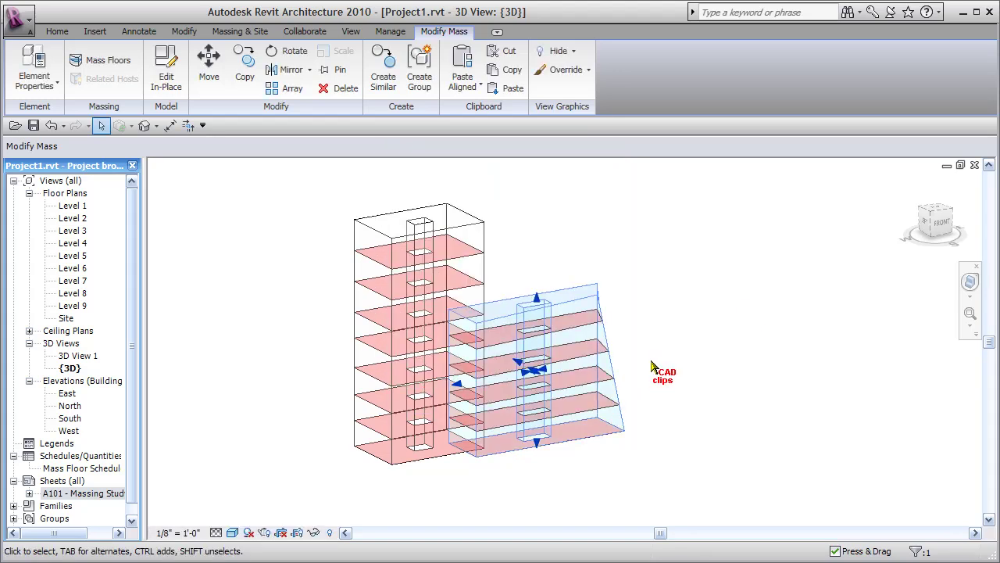
{"action": "left_click", "coordinate": [738, 305]}
{"action": "middle_click_drag", "start_coordinate": [698, 316], "coordinate": [720, 299]}
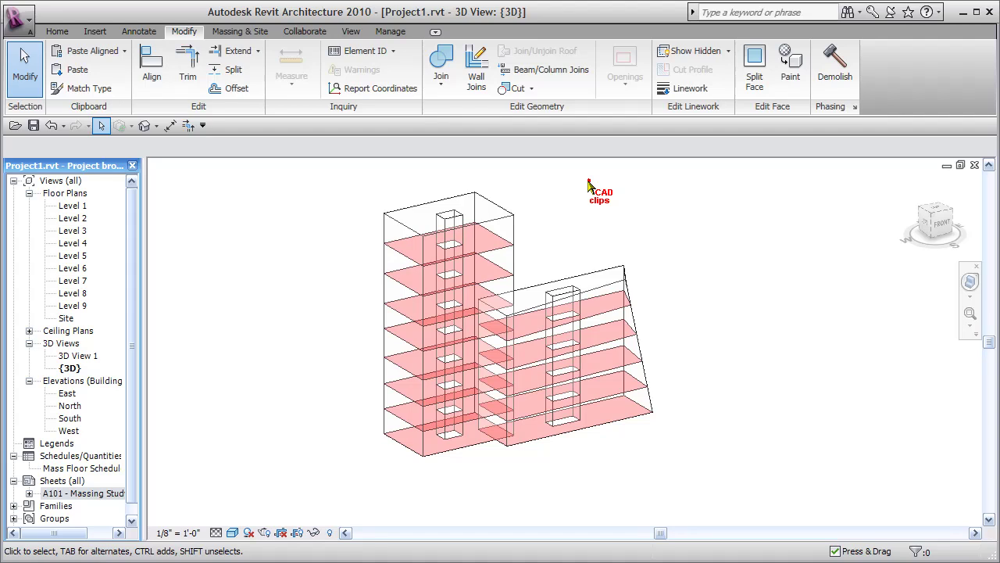
Start the Curtain System by Face tool, then cancel it
{"action": "left_click", "coordinate": [239, 32]}
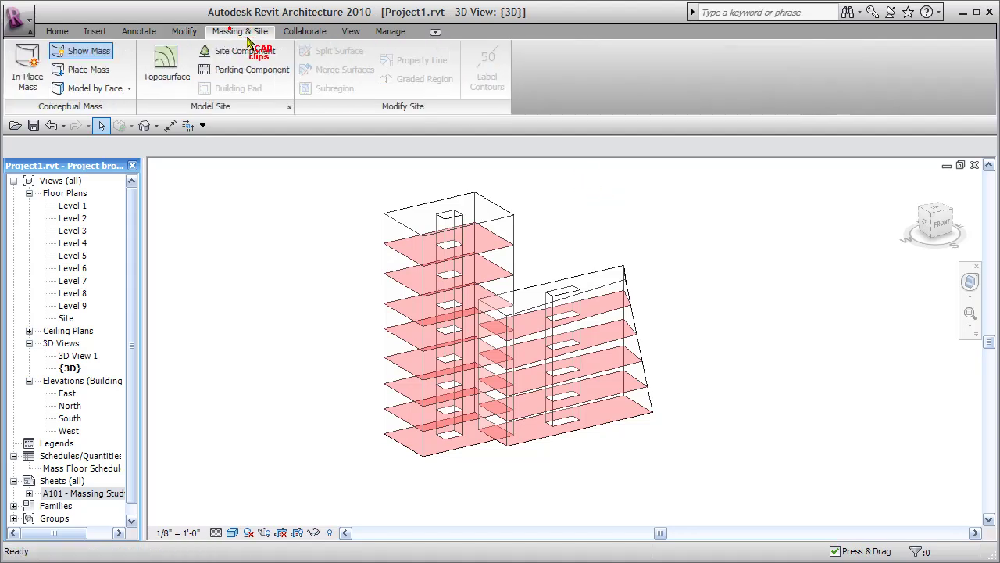
{"action": "left_click", "coordinate": [123, 87]}
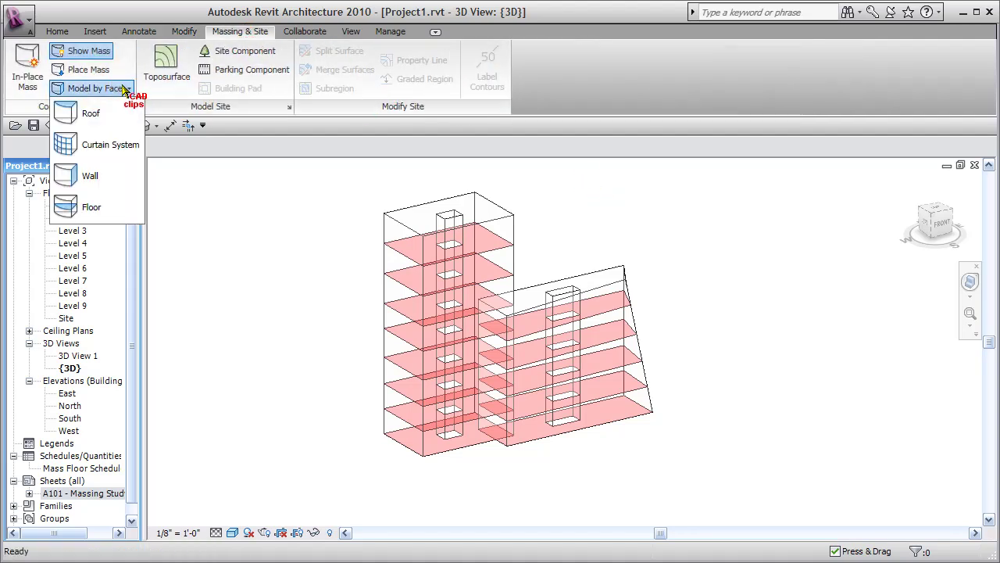
{"action": "left_click", "coordinate": [98, 146]}
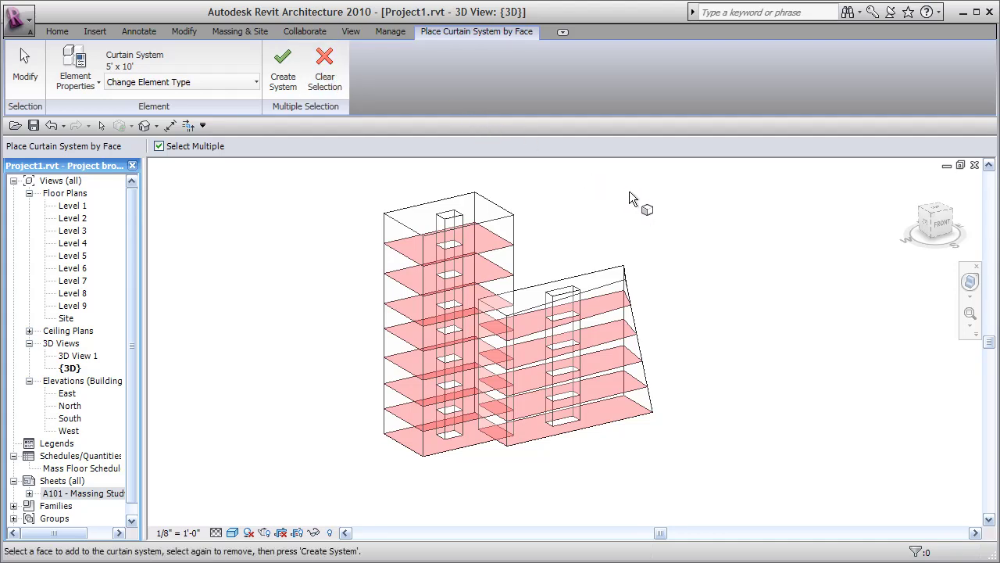
{"action": "key", "text": "Escape"}
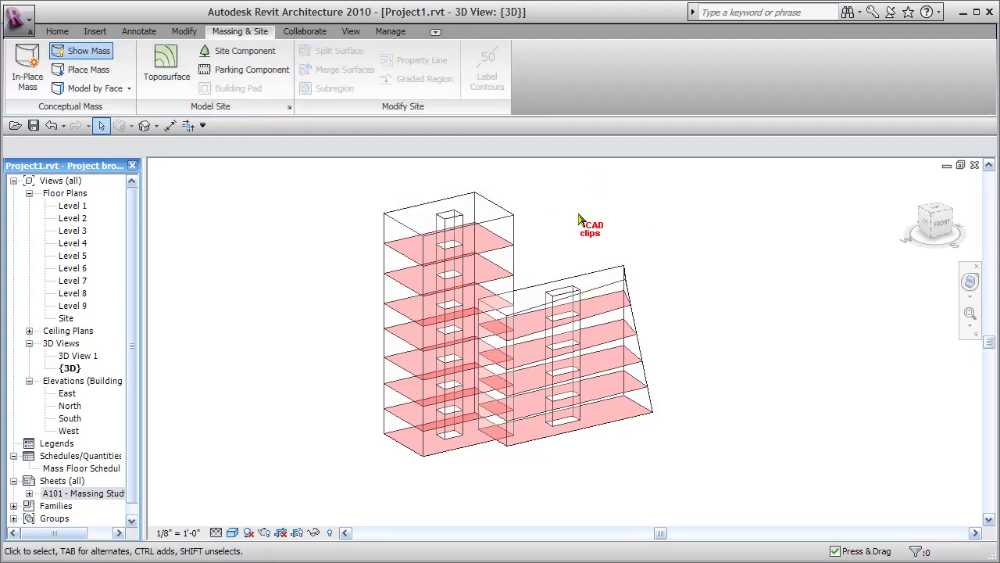
Join the geometry of Tower A and Tower B, then orbit to view the merged towers
{"action": "left_click", "coordinate": [194, 31]}
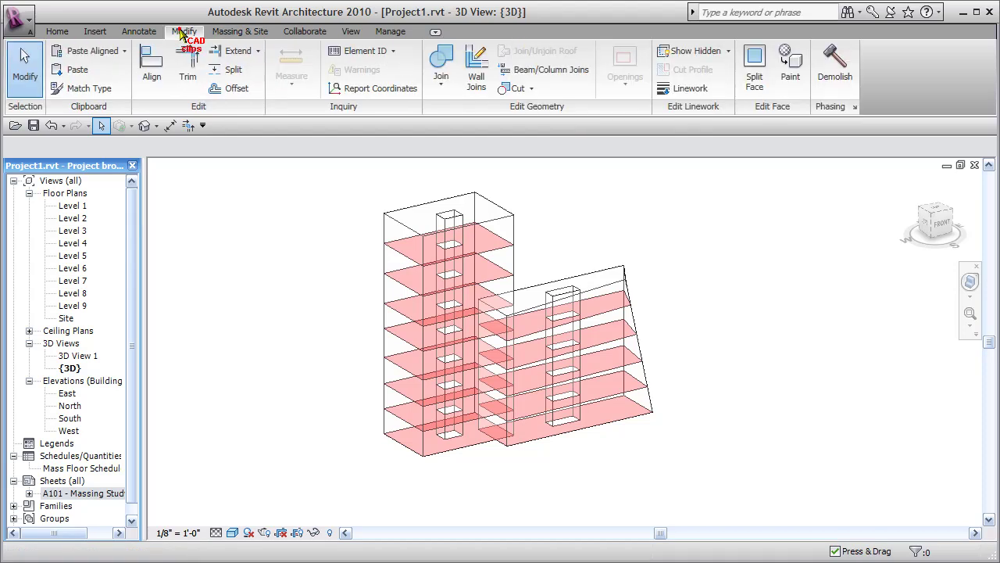
{"action": "left_click", "coordinate": [443, 64]}
{"action": "left_click", "coordinate": [491, 203]}
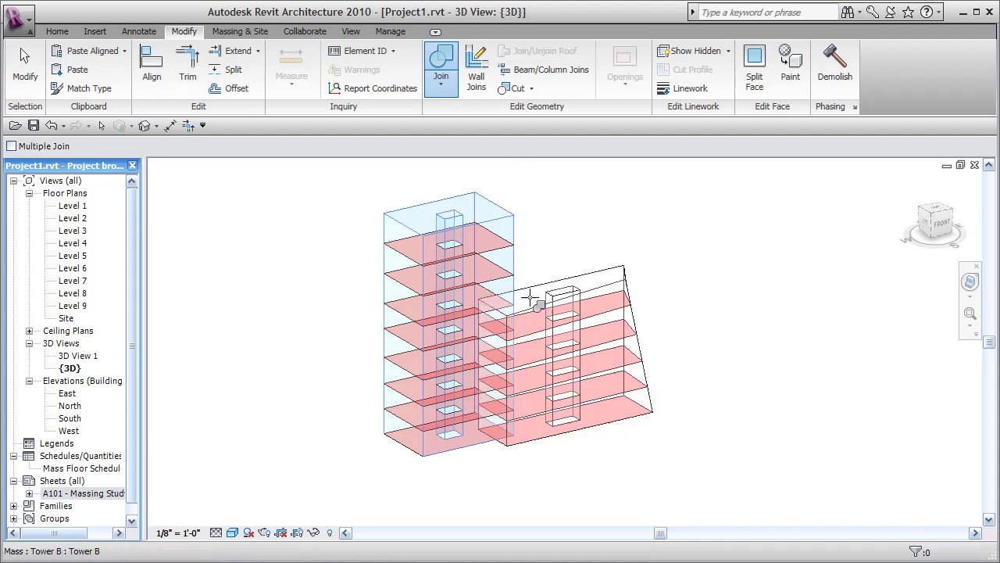
{"action": "left_click", "coordinate": [600, 268]}
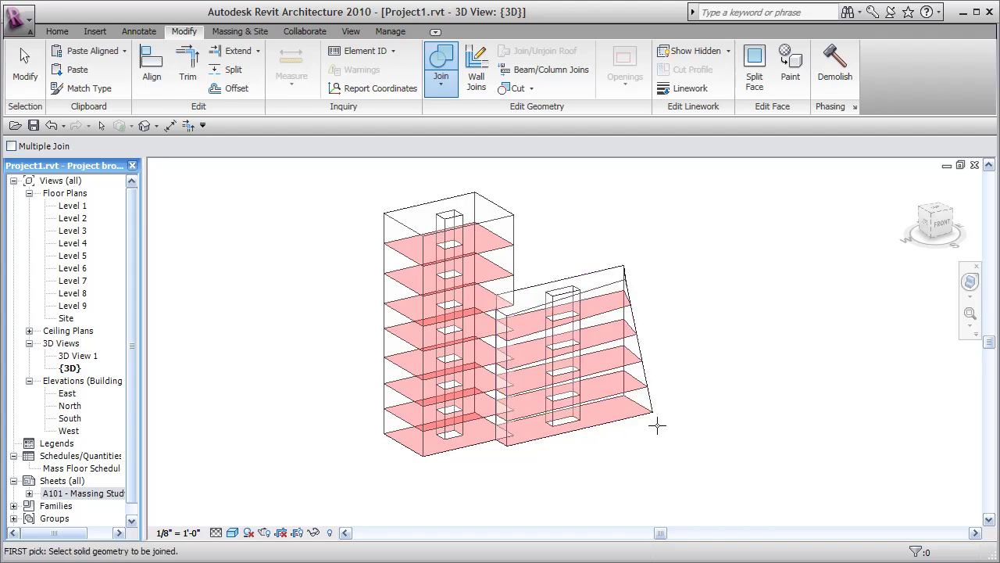
{"action": "key", "text": "Escape"}
{"action": "middle_click_drag", "start_coordinate": [621, 446], "coordinate": [602, 481], "text": "shift"}
Create a 5' x 10' curtain system on Tower A's left and front faces
{"action": "left_click", "coordinate": [240, 31]}
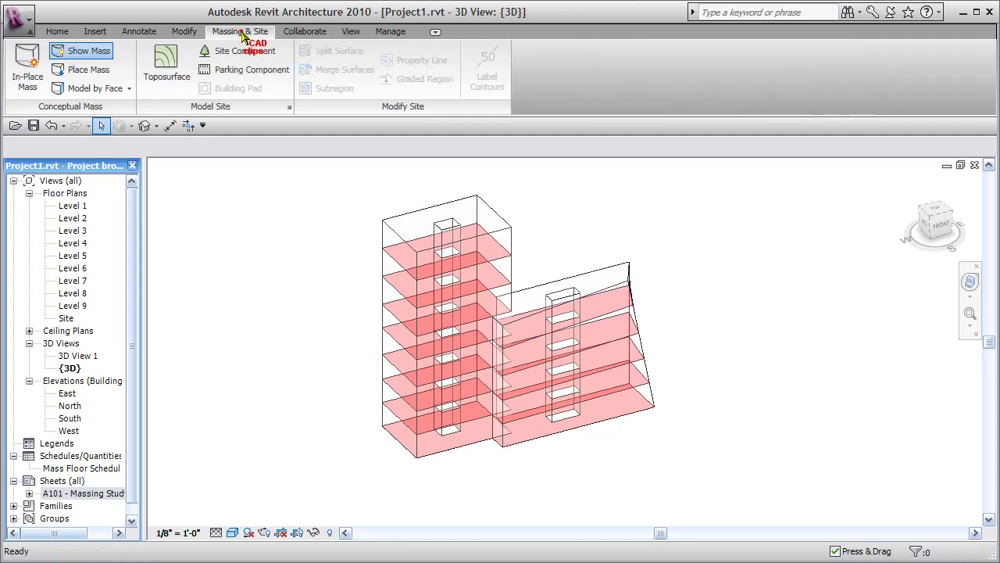
{"action": "left_click", "coordinate": [125, 89]}
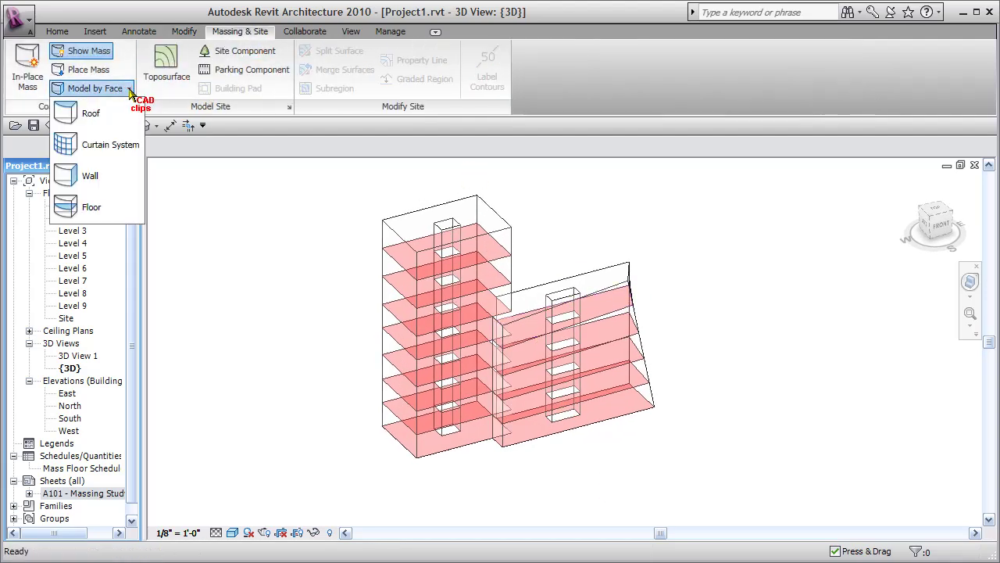
{"action": "left_click", "coordinate": [113, 143]}
{"action": "left_click", "coordinate": [391, 233]}
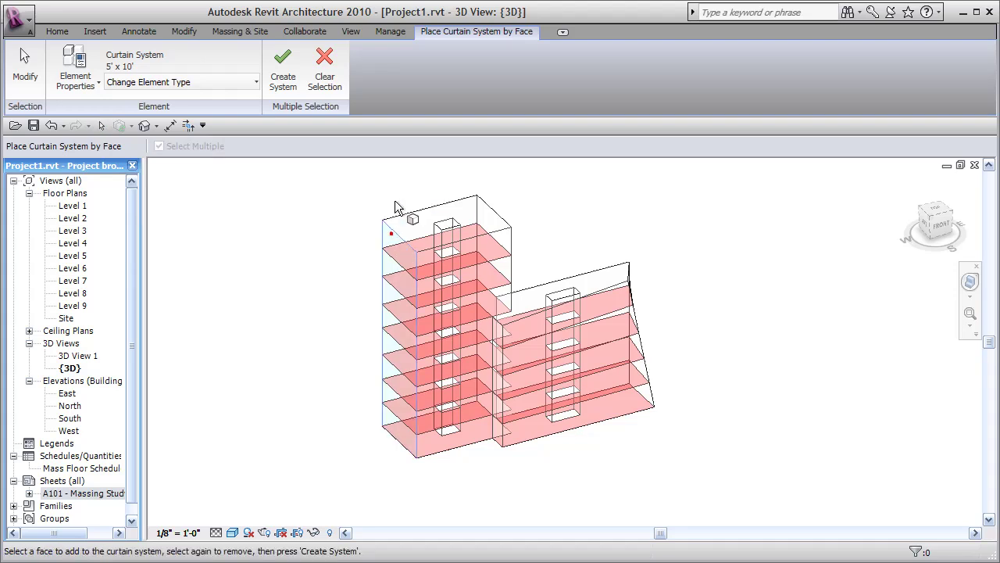
{"action": "left_click", "coordinate": [504, 219]}
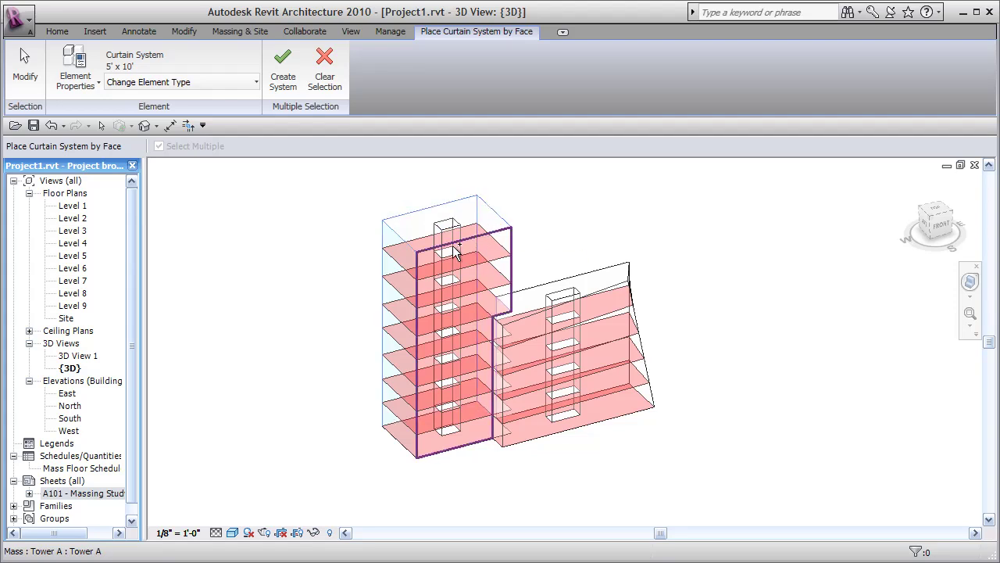
{"action": "left_click", "coordinate": [281, 82]}
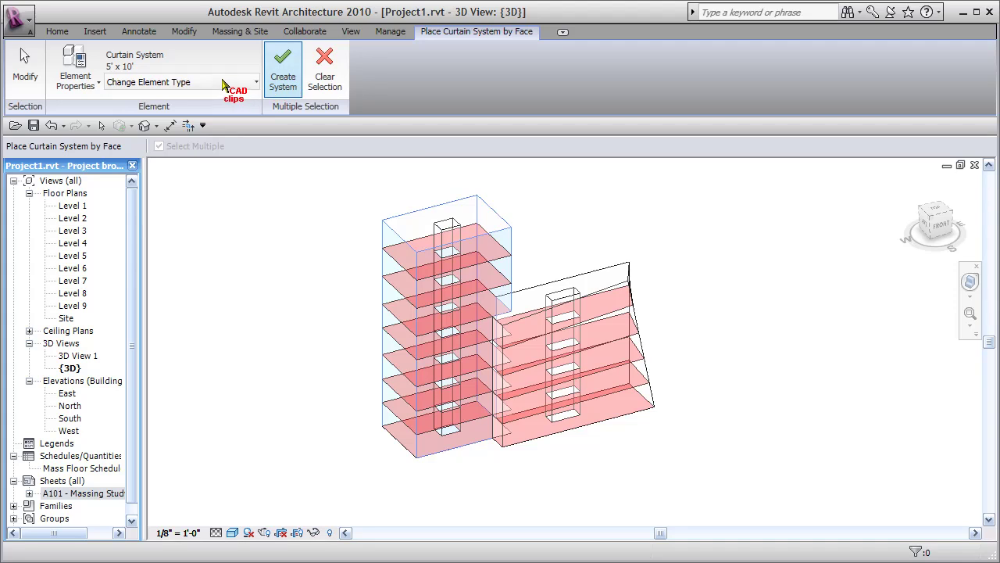
{"action": "left_click", "coordinate": [285, 85]}
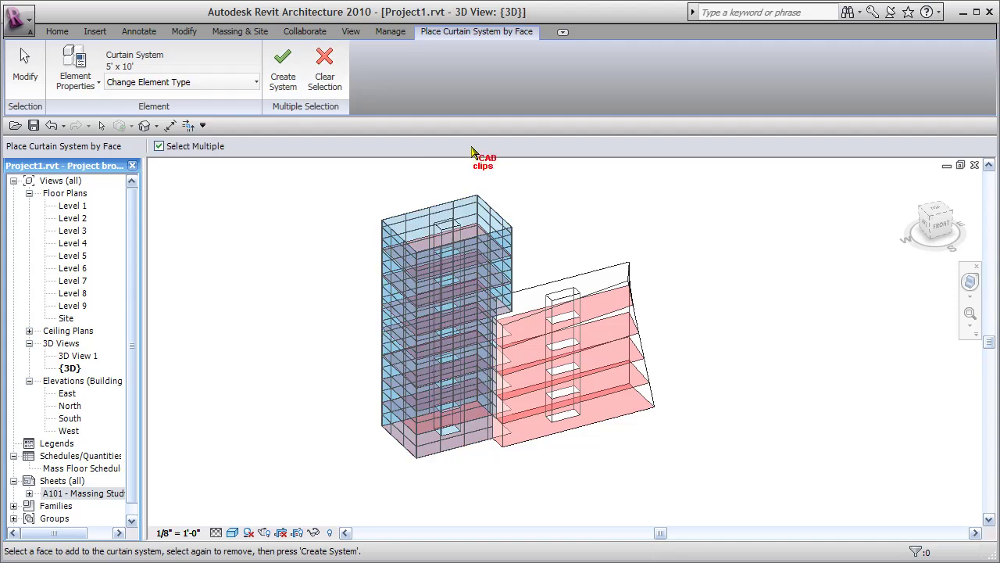
{"action": "key", "text": "Escape"}
{"action": "key", "text": "Escape"}
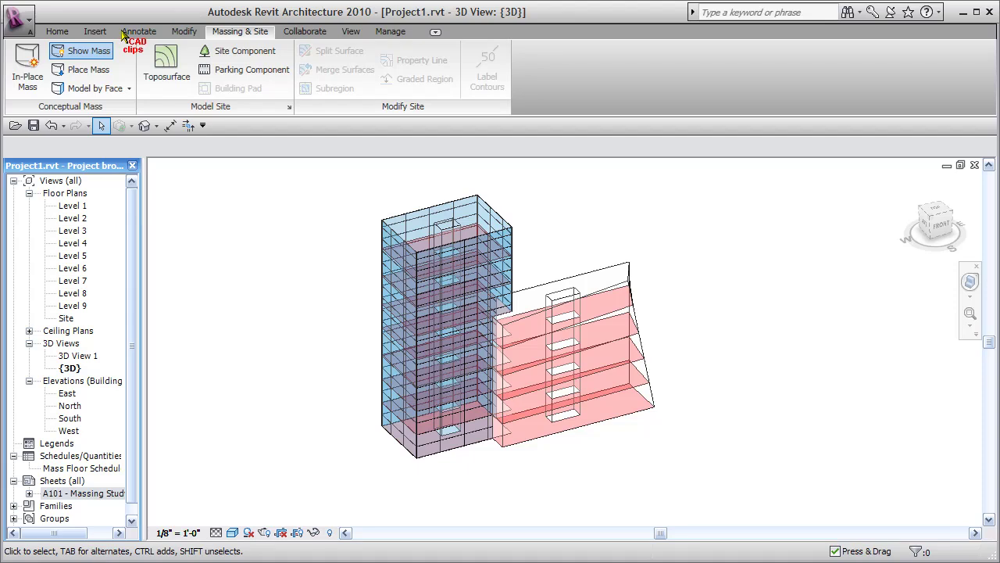
{"action": "left_click", "coordinate": [70, 88]}
Create a curtain system on the lower tower's front and slanted side faces
{"action": "left_click", "coordinate": [100, 144]}
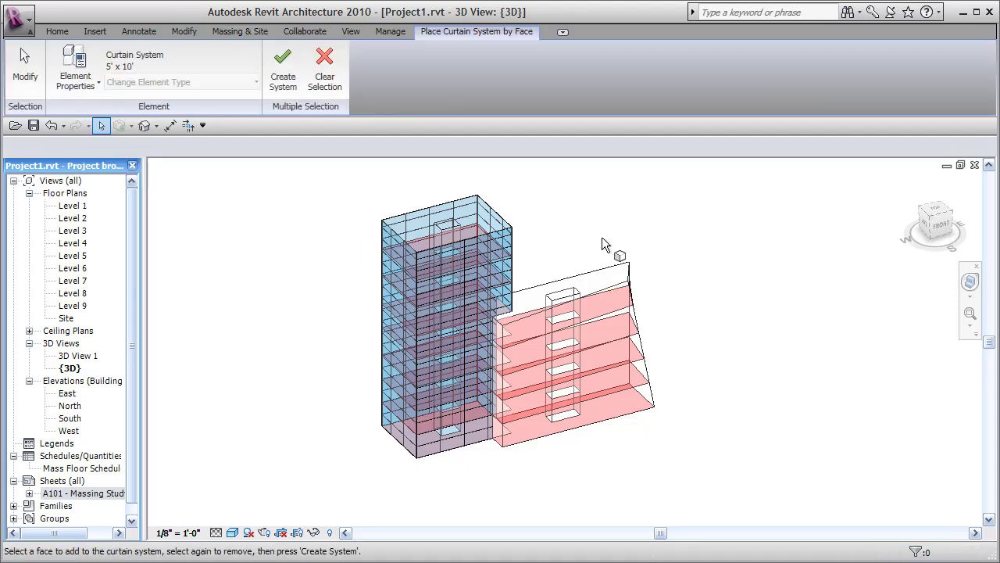
{"action": "left_click", "coordinate": [596, 268]}
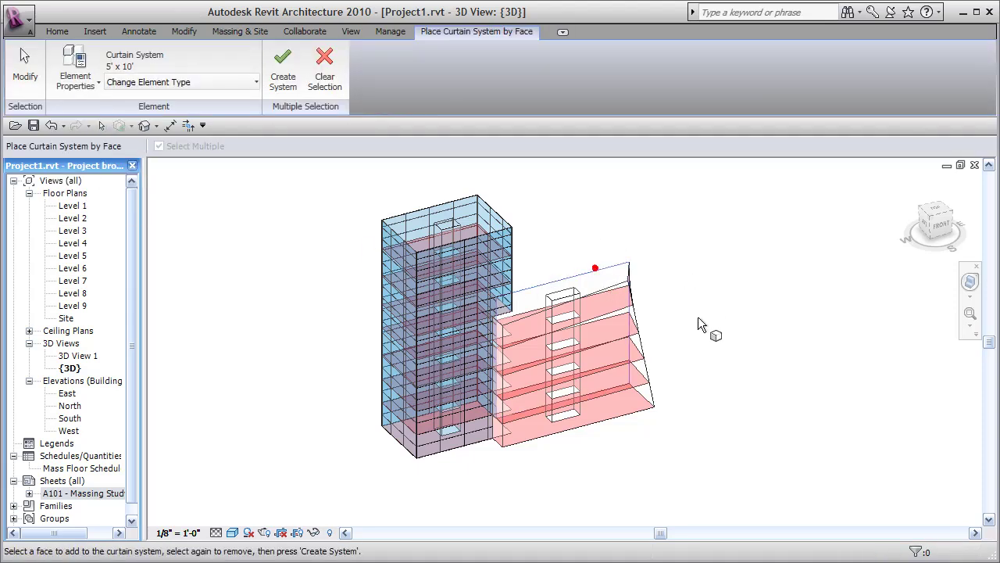
{"action": "left_click", "coordinate": [641, 393]}
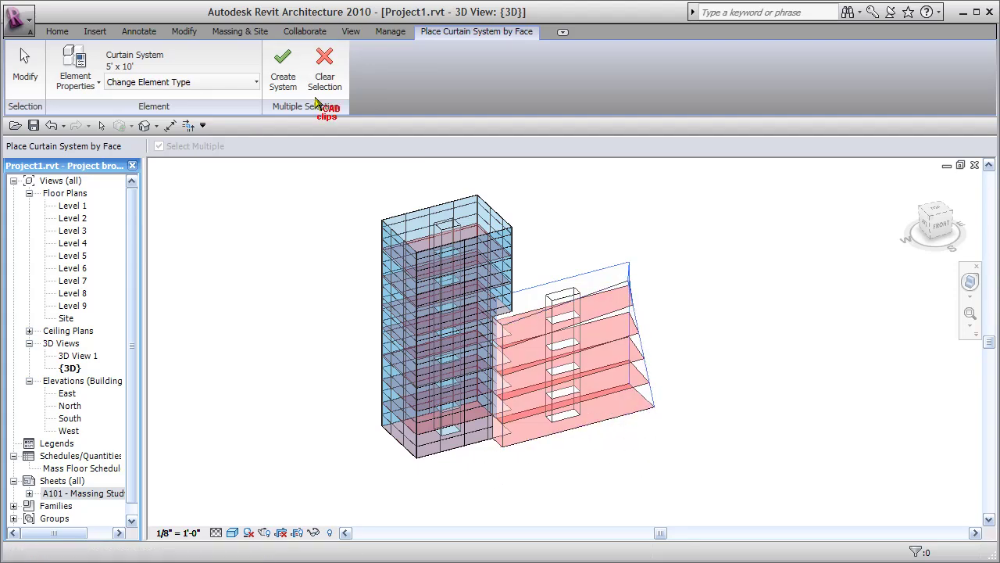
{"action": "left_click", "coordinate": [284, 78]}
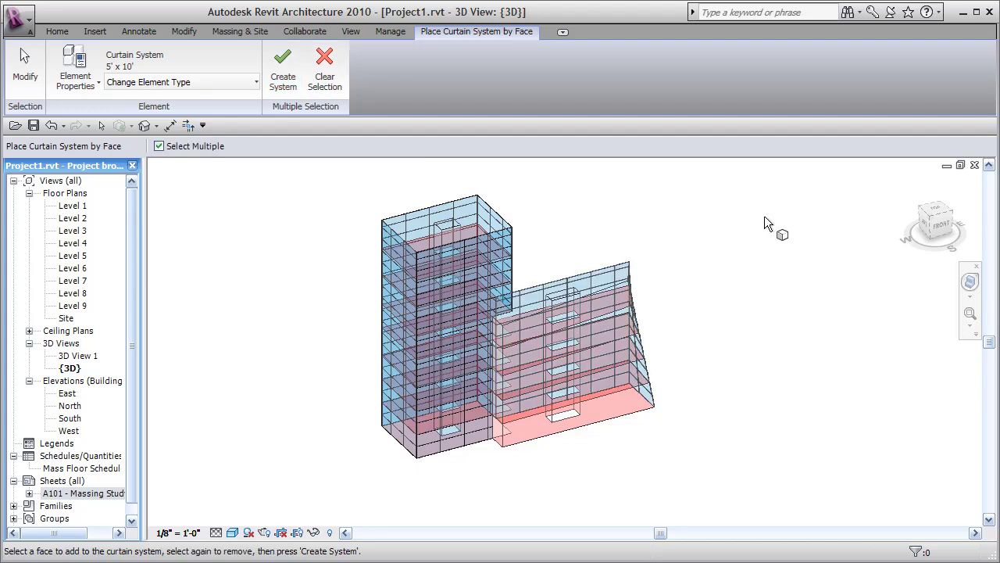
Orbit and add curtain systems to the lower tower's remaining face and narrow end
{"action": "mouse_move", "coordinate": [686, 462]}
{"action": "middle_mouse_down", "text": "shift"}
{"action": "mouse_move", "coordinate": [727, 398]}
{"action": "mouse_move", "coordinate": [668, 434]}
{"action": "mouse_move", "coordinate": [536, 395]}
{"action": "mouse_move", "coordinate": [534, 455]}
{"action": "mouse_move", "coordinate": [855, 455]}
{"action": "mouse_move", "coordinate": [808, 438]}
{"action": "middle_mouse_up", "text": "shift"}
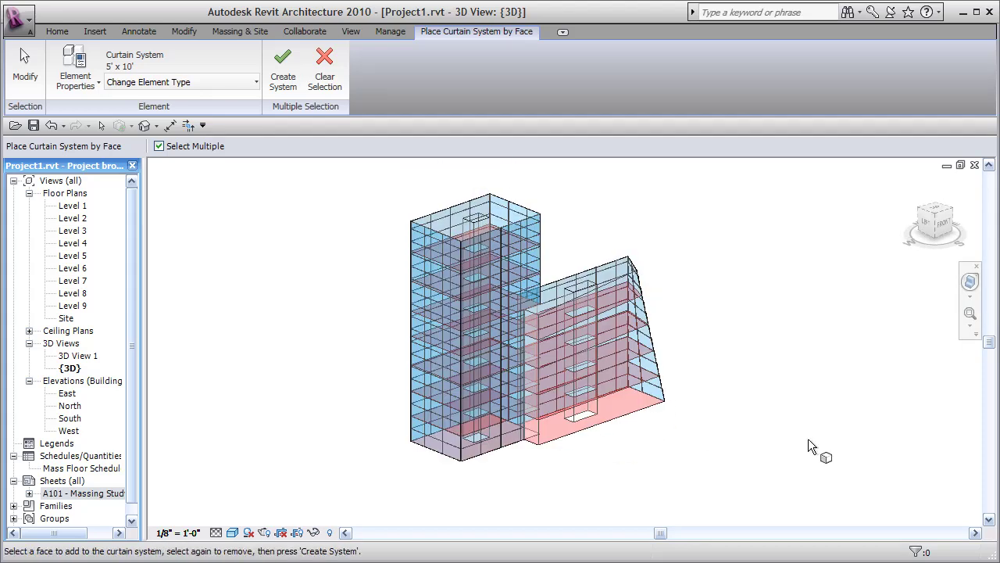
{"action": "left_click", "coordinate": [635, 411]}
{"action": "left_click", "coordinate": [282, 70]}
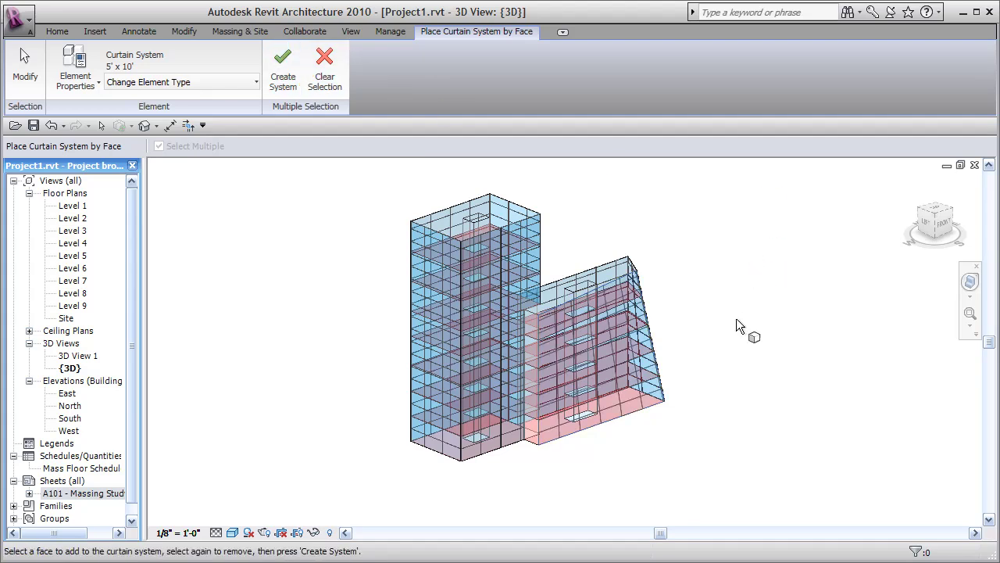
{"action": "left_click", "coordinate": [533, 447]}
{"action": "left_click", "coordinate": [286, 74]}
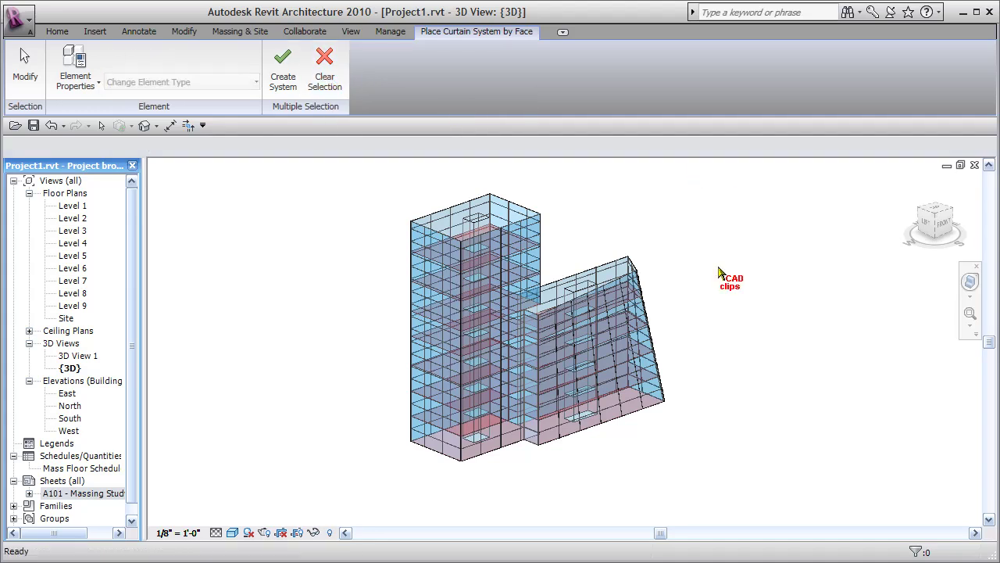
{"action": "key", "text": "Escape"}
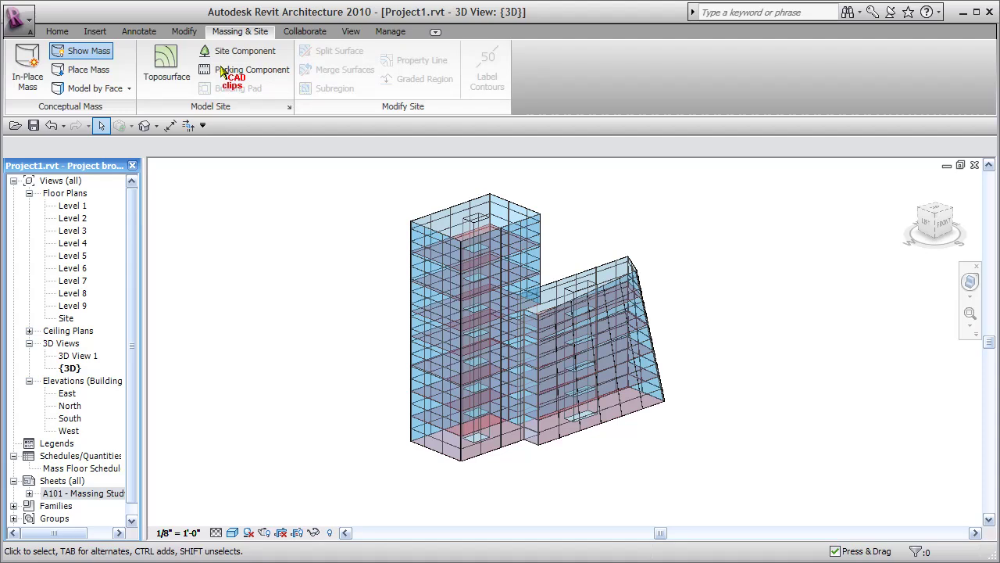
Place Generic - 12" roofs on the top faces of the tall and lower towers
{"action": "left_click", "coordinate": [104, 90]}
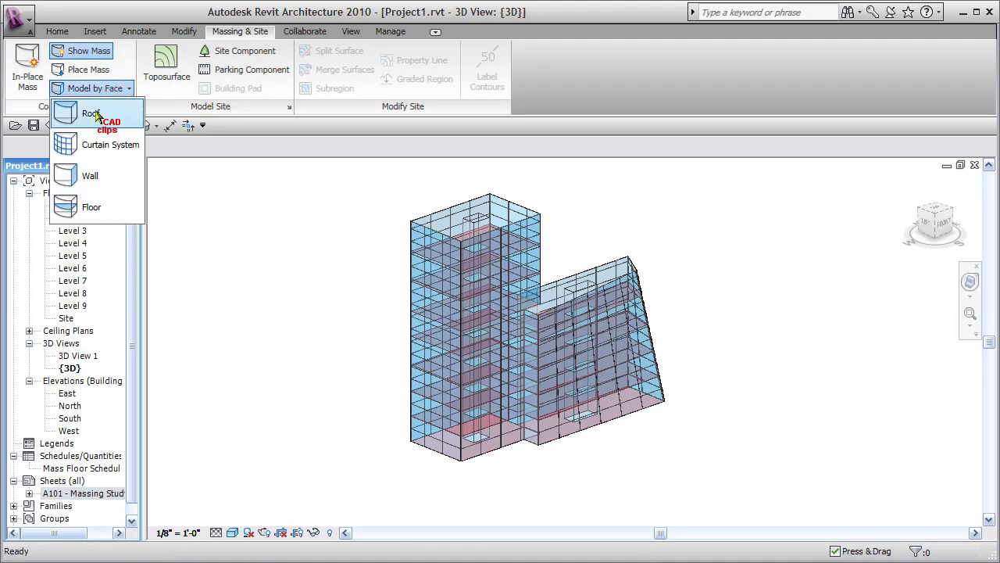
{"action": "left_click", "coordinate": [91, 114]}
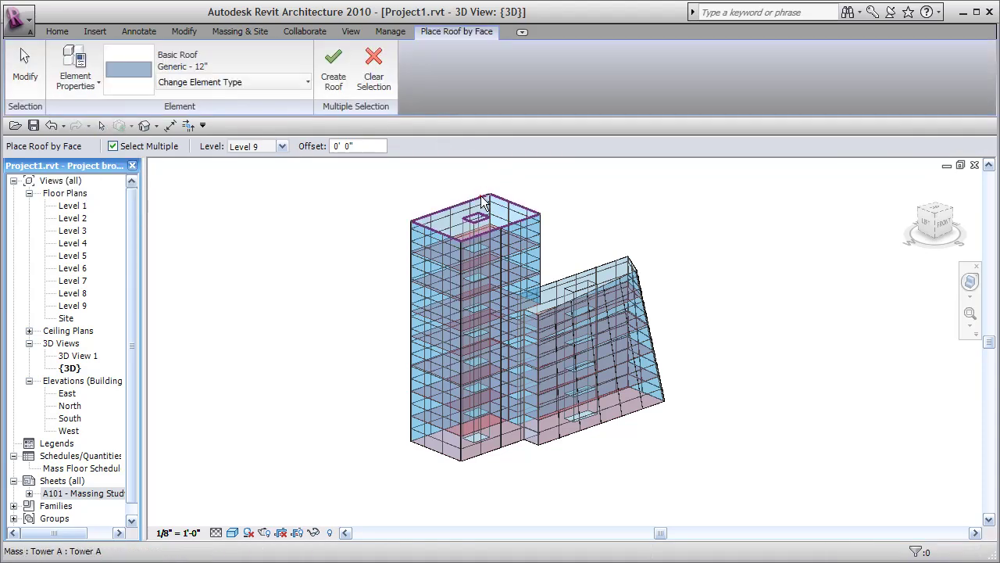
{"action": "left_click", "coordinate": [334, 72]}
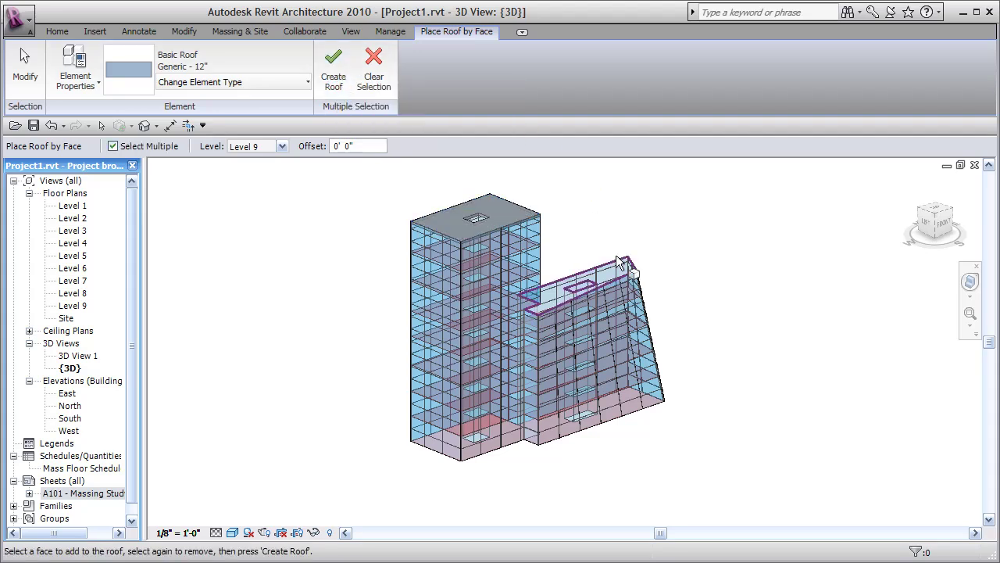
{"action": "left_click", "coordinate": [332, 74]}
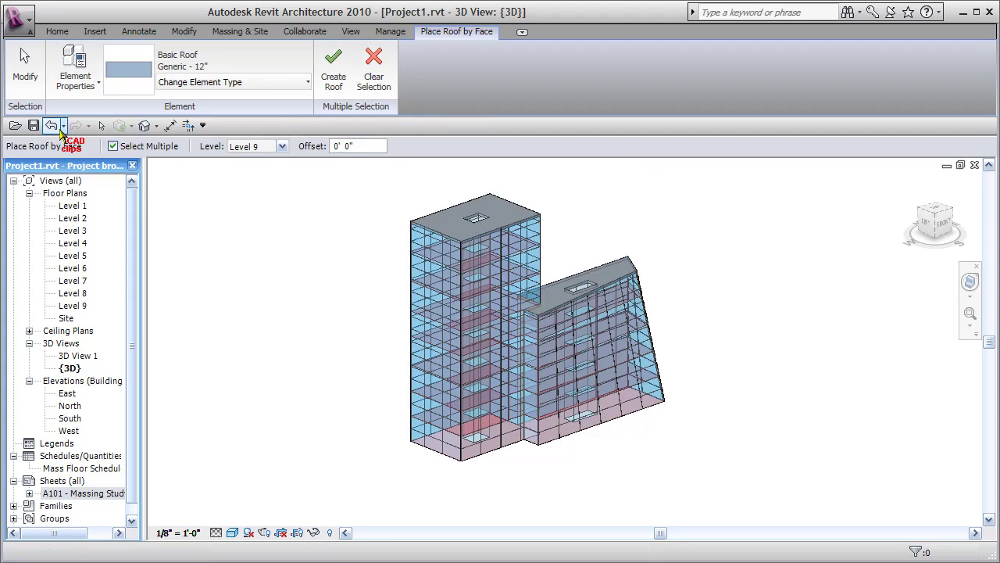
{"action": "left_click", "coordinate": [23, 59]}
Orbit the 3D view to inspect the new roofs, then open sheet A101 - Massing Study
{"action": "middle_click_drag", "start_coordinate": [763, 440], "coordinate": [674, 469], "text": "shift"}
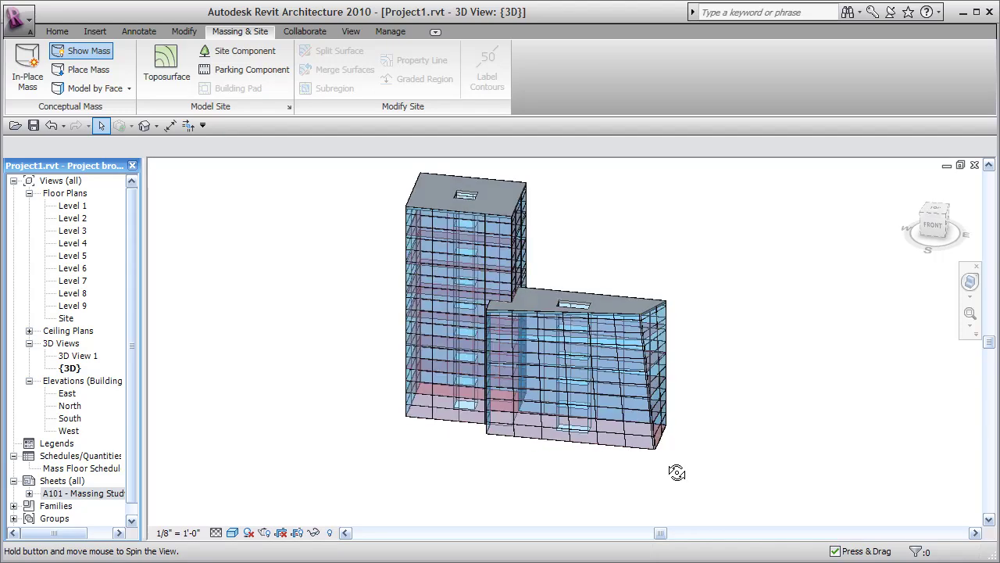
{"action": "mouse_move", "coordinate": [733, 454]}
{"action": "middle_mouse_down", "text": "shift"}
{"action": "mouse_move", "coordinate": [714, 464]}
{"action": "mouse_move", "coordinate": [730, 460]}
{"action": "mouse_move", "coordinate": [730, 449]}
{"action": "middle_mouse_up", "text": "shift"}
{"action": "double_click", "coordinate": [78, 493]}
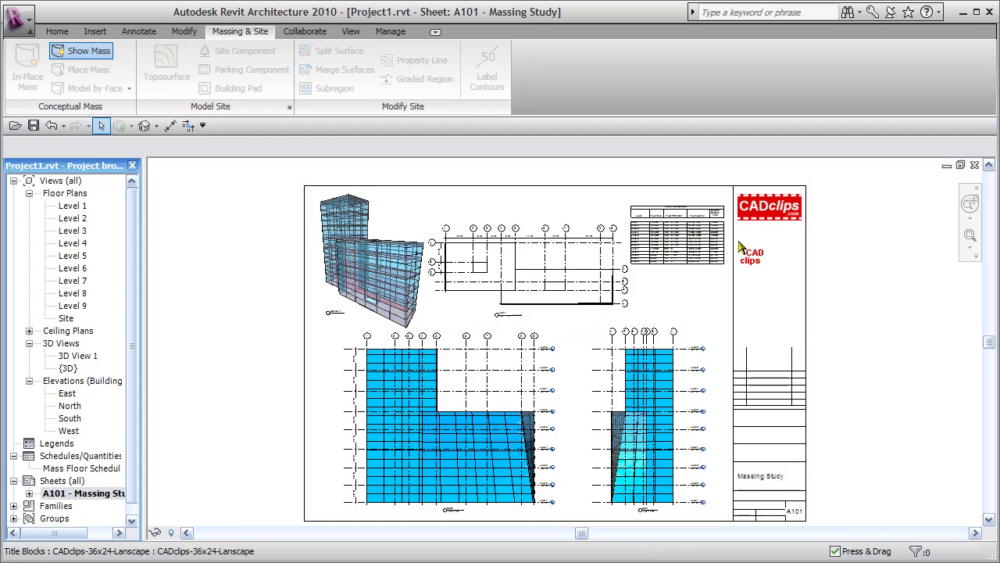
Zoom and pan in on the Mass Floor Schedule to check Tower B's Levels 1–5 entries
{"action": "scroll", "coordinate": [682, 279], "scroll_direction": "up", "scroll_amount": 5}
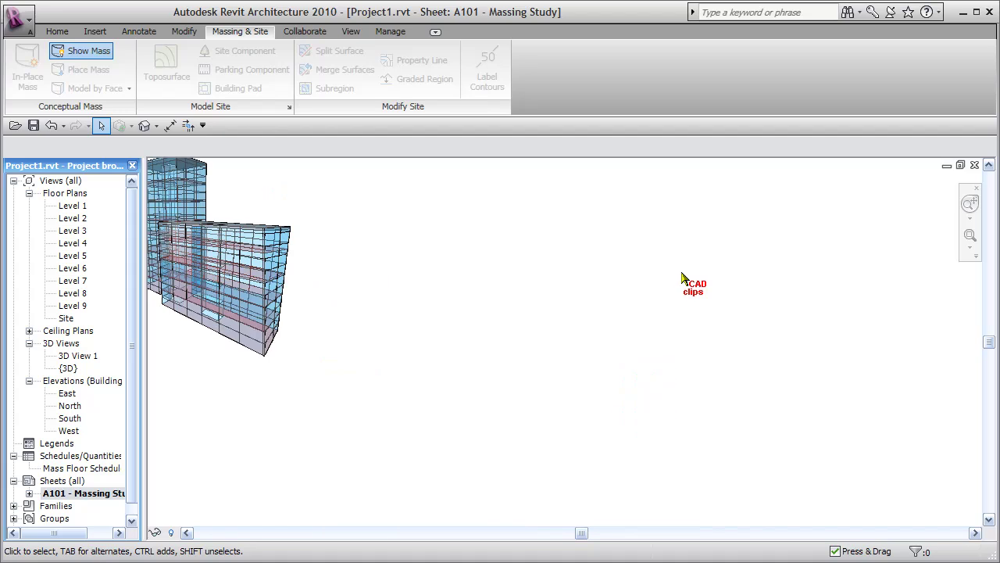
{"action": "middle_click_drag", "start_coordinate": [683, 279], "coordinate": [633, 357]}
{"action": "scroll", "coordinate": [633, 357], "scroll_direction": "up", "scroll_amount": 2}
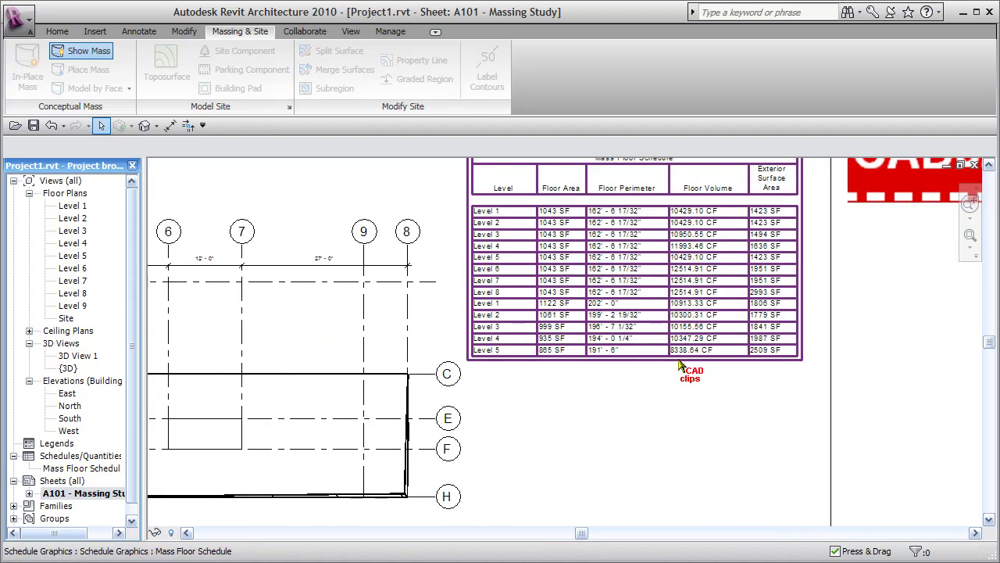
{"action": "scroll", "coordinate": [679, 365], "scroll_direction": "up", "scroll_amount": 2}
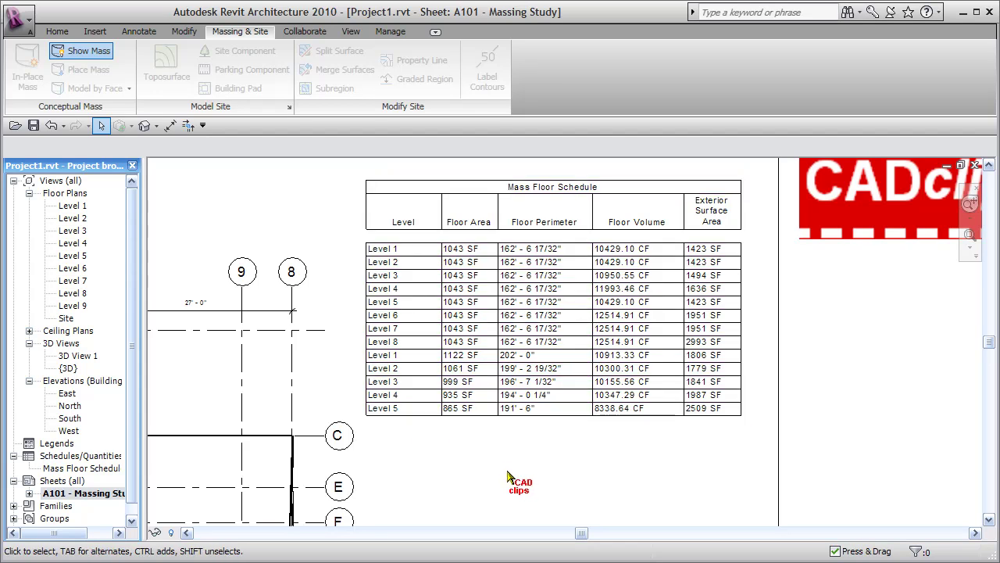
{"action": "middle_click_drag", "start_coordinate": [513, 392], "coordinate": [531, 397]}
{"action": "scroll", "coordinate": [522, 267], "scroll_direction": "up", "scroll_amount": 1}
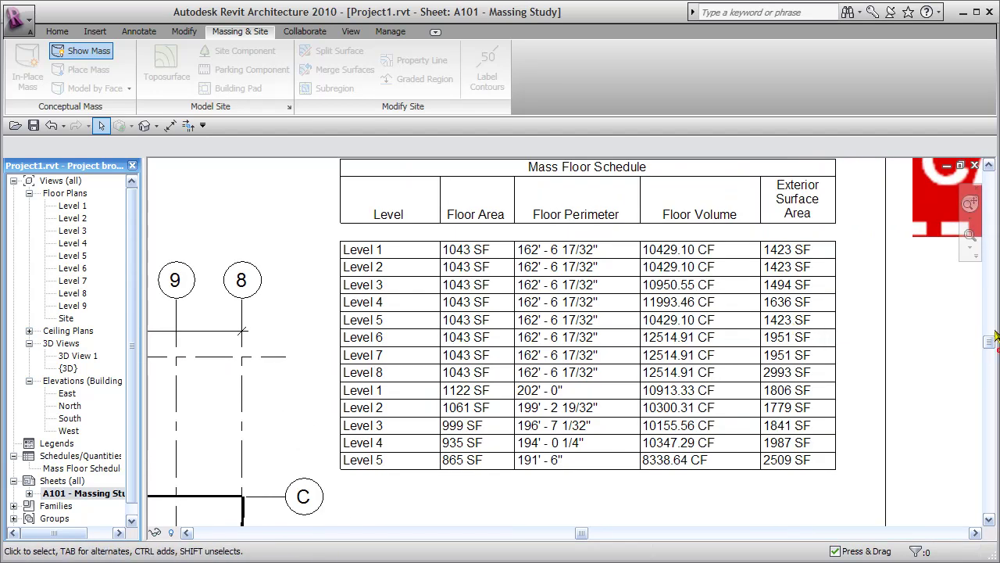
{"action": "mouse_move", "coordinate": [954, 353]}
{"action": "middle_mouse_down"}
{"action": "mouse_move", "coordinate": [960, 364]}
{"action": "mouse_move", "coordinate": [942, 366]}
{"action": "middle_mouse_up"}
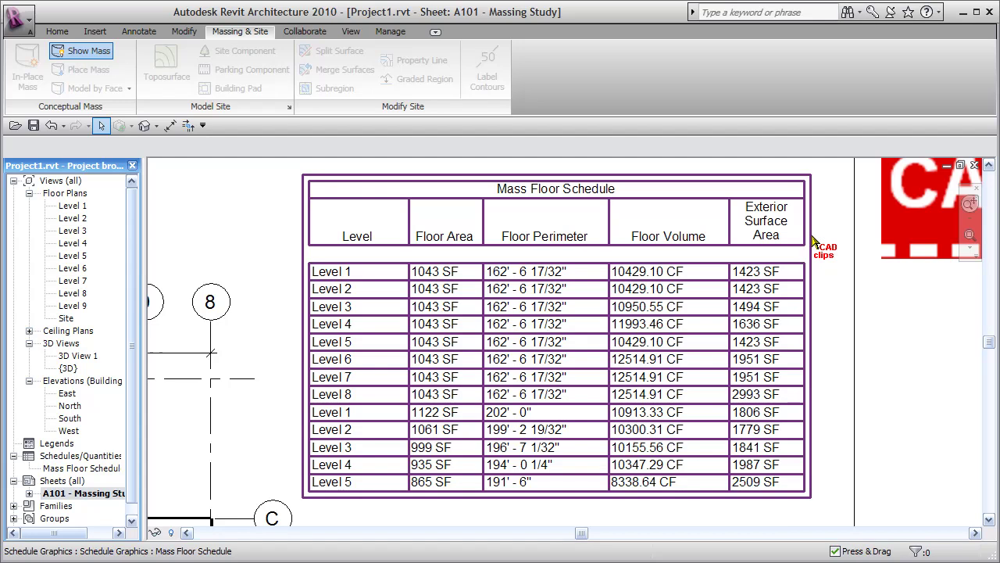
Zoom back out and recentre the full A101 - Massing Study sheet in view
{"action": "scroll", "coordinate": [655, 284], "scroll_direction": "down", "scroll_amount": 1}
{"action": "scroll", "coordinate": [654, 284], "scroll_direction": "down", "scroll_amount": 5}
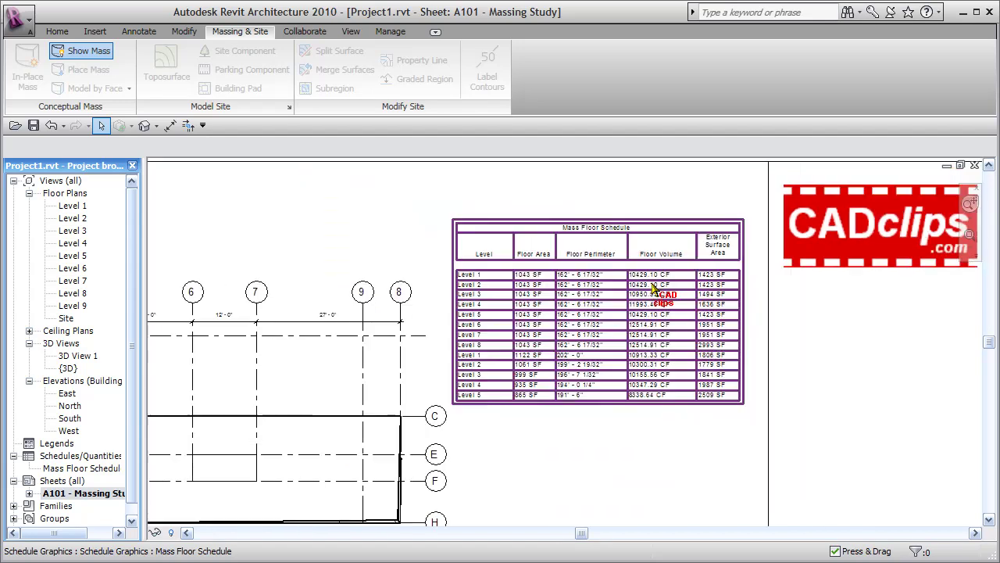
{"action": "middle_click_drag", "start_coordinate": [653, 314], "coordinate": [724, 260]}
{"action": "middle_click_drag", "start_coordinate": [897, 332], "coordinate": [882, 345]}
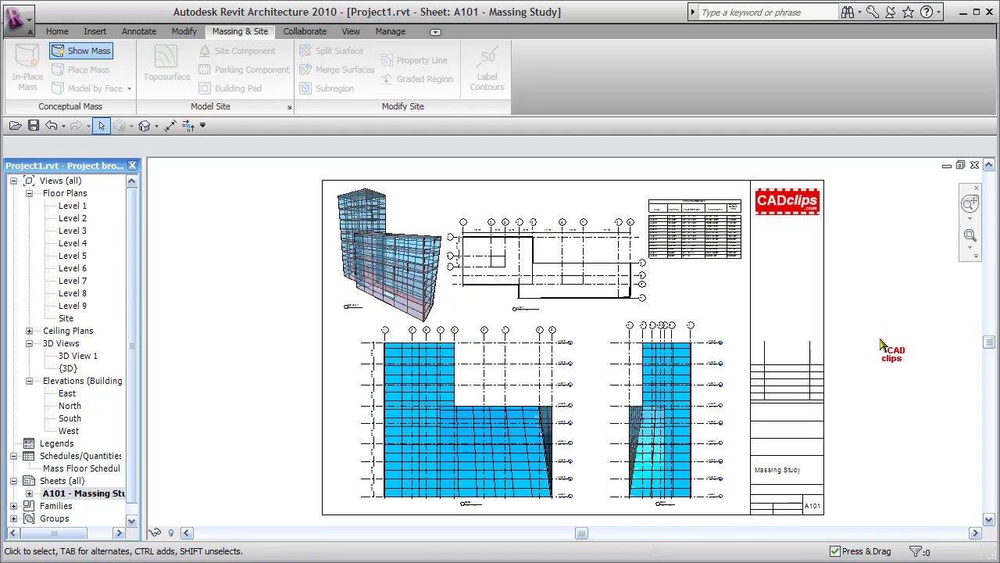